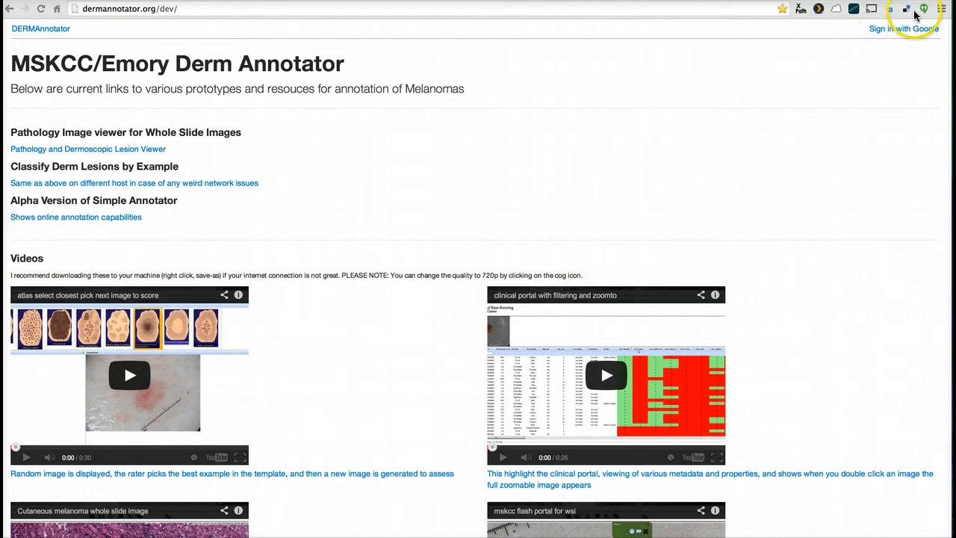
Sign in to DERMAnnotator with the first listed Google account
click(904, 31)
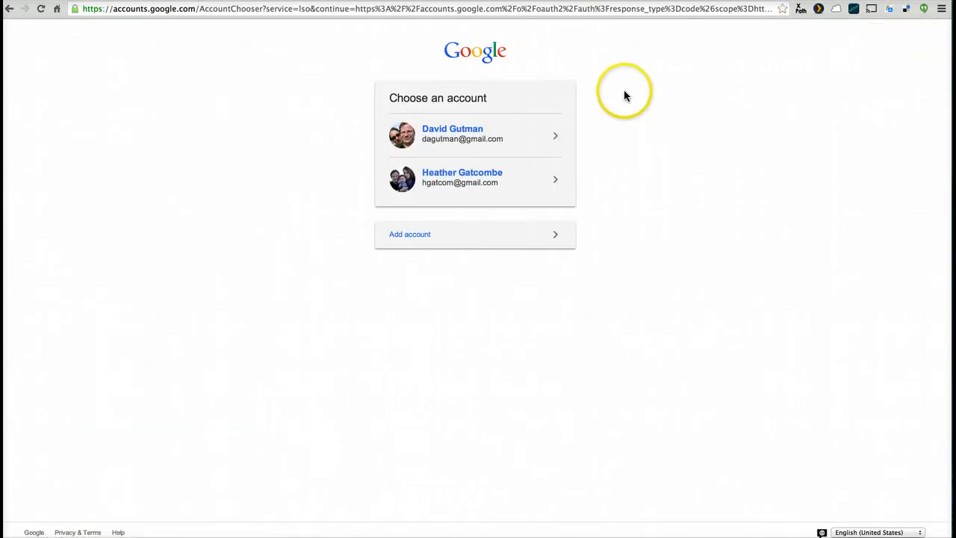
click(436, 141)
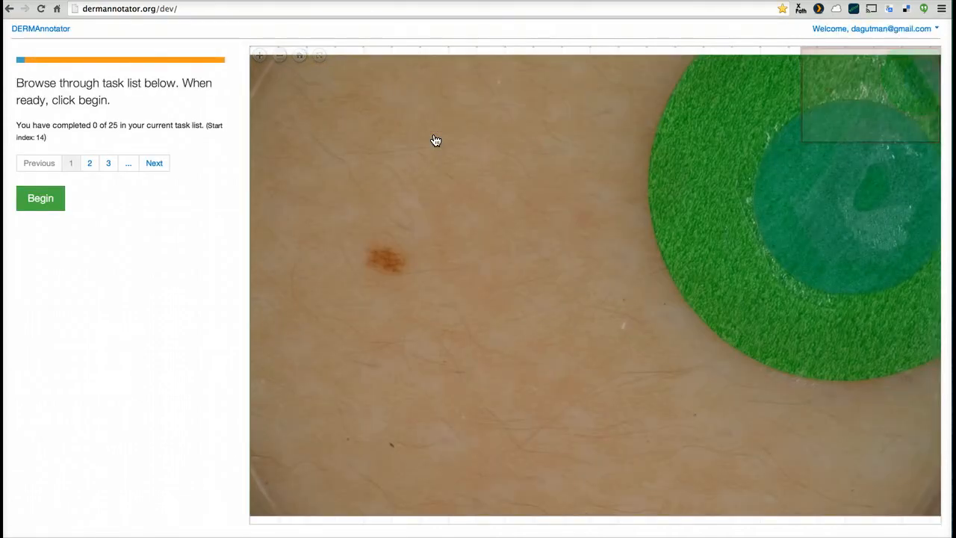
click(576, 236)
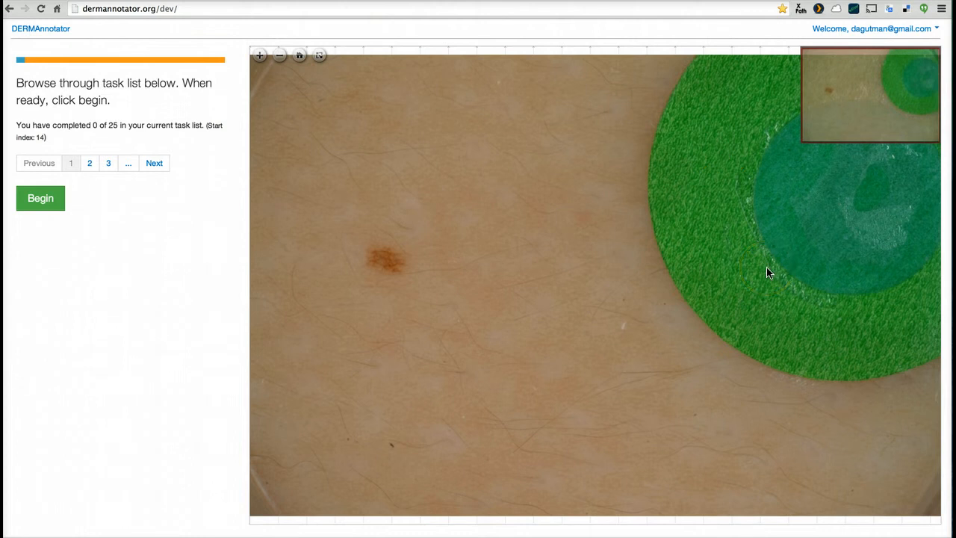
Browse the lesion images on pages 2 to 7 of the task list and return to page 1
click(720, 246)
click(447, 164)
click(51, 118)
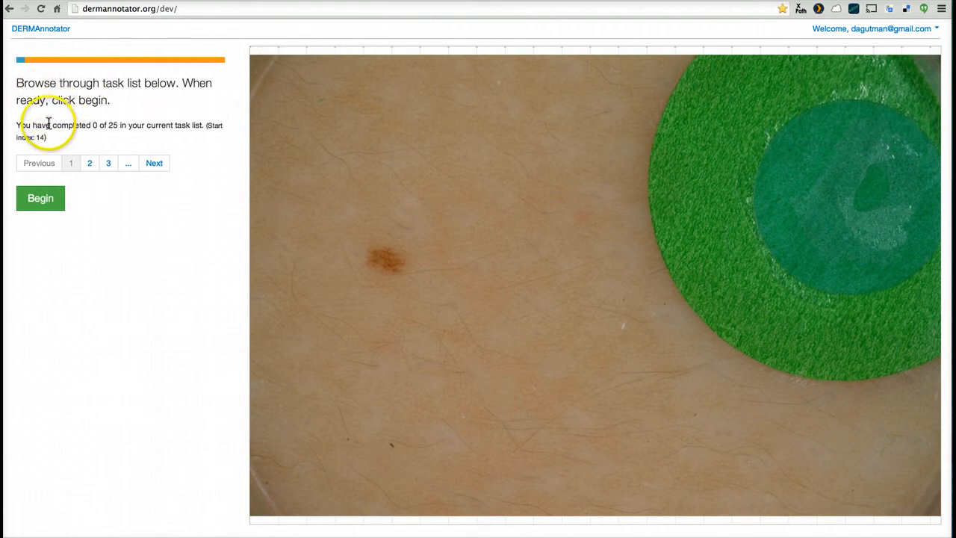
click(90, 162)
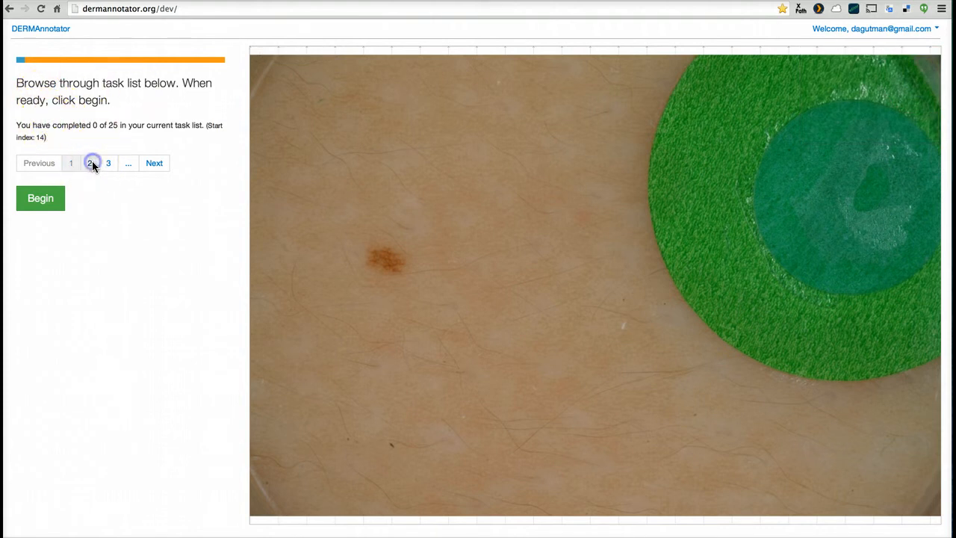
click(109, 163)
click(126, 162)
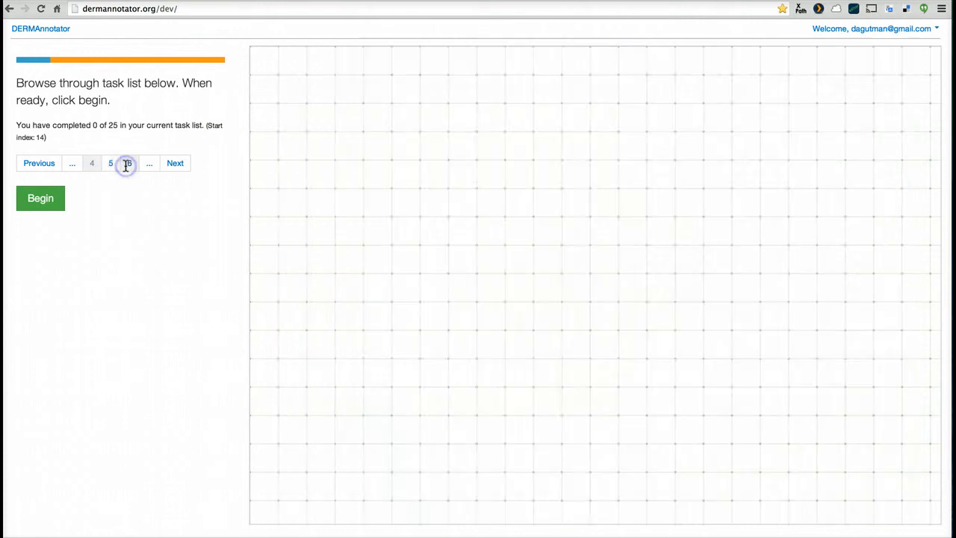
click(109, 163)
click(128, 163)
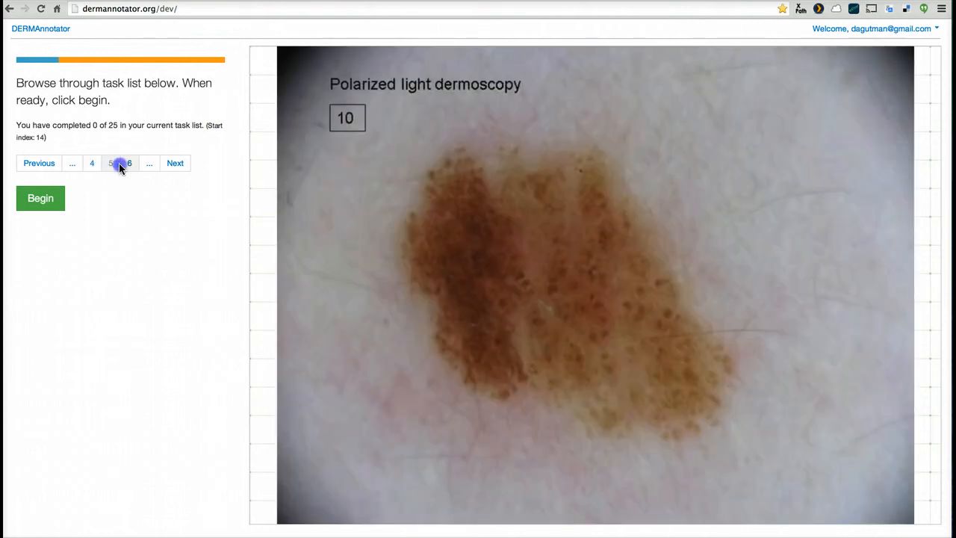
click(150, 163)
click(72, 164)
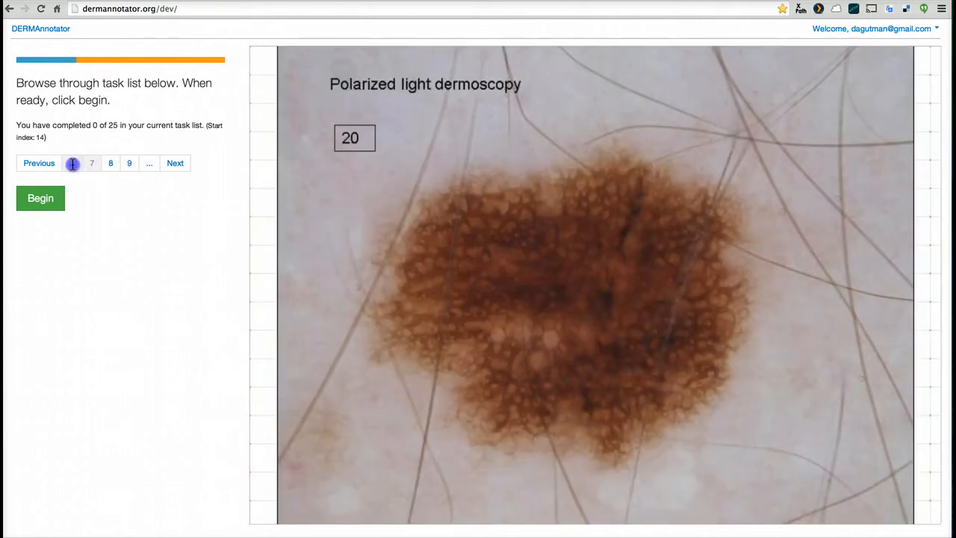
click(72, 164)
click(72, 163)
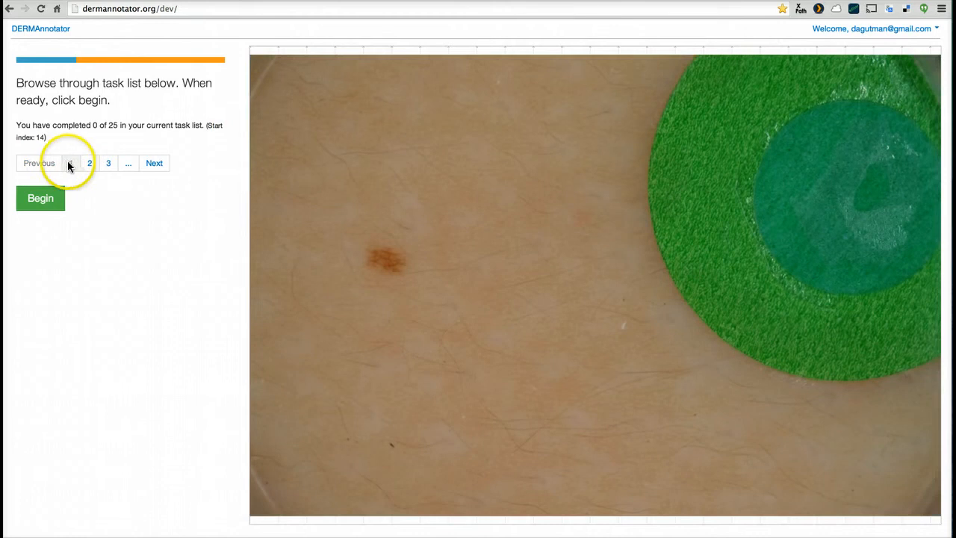
click(69, 162)
Begin the task list and open the normal skin markup for the first image
click(42, 204)
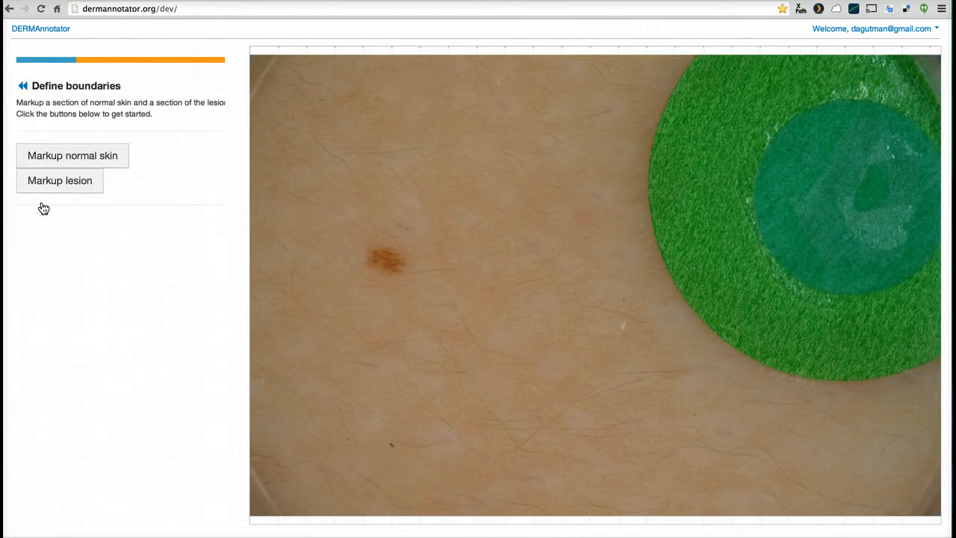
mouse_move(789, 229)
mouse_down()
mouse_move(700, 273)
mouse_move(799, 205)
mouse_move(825, 215)
mouse_move(799, 222)
mouse_up()
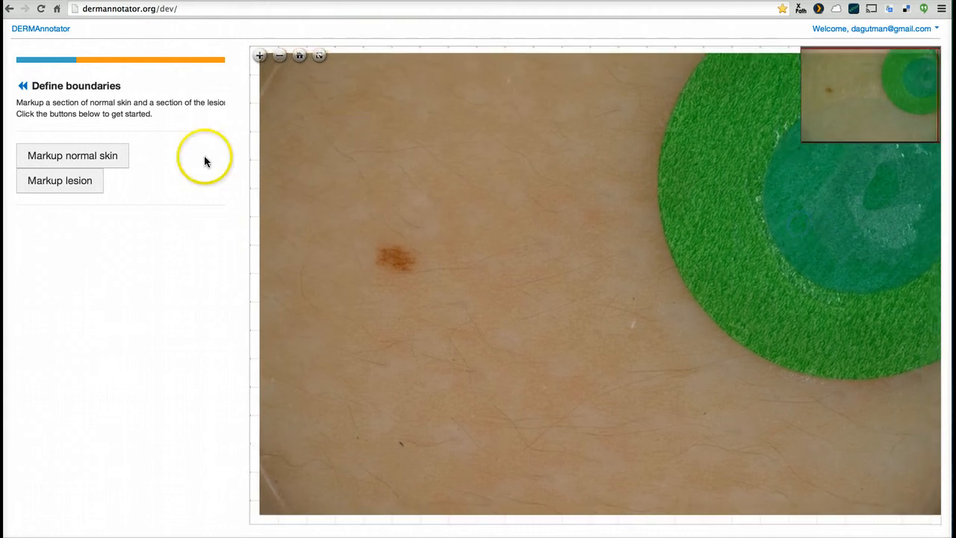
click(89, 162)
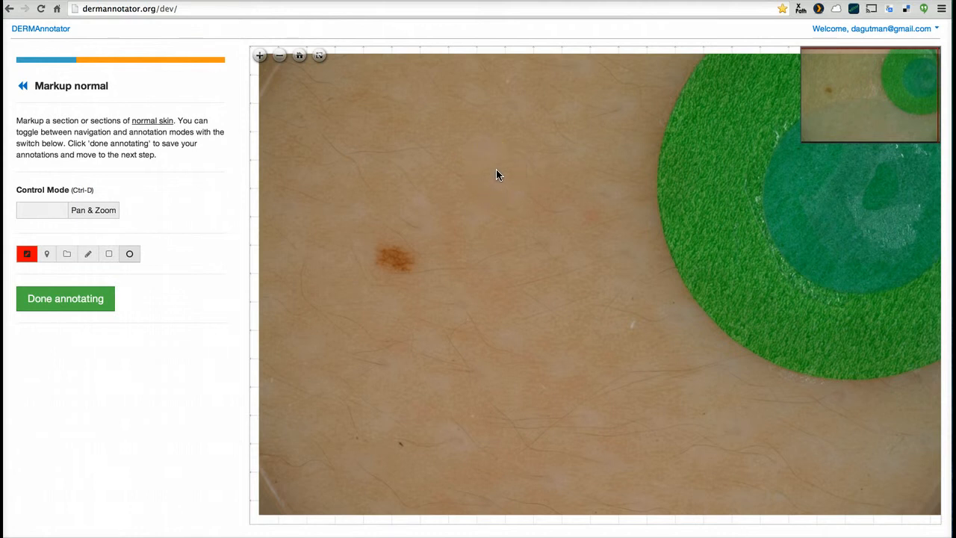
Draw an ellipse over normal skin between the lesion and the green disc, and finish the normal skin annotation
click(279, 56)
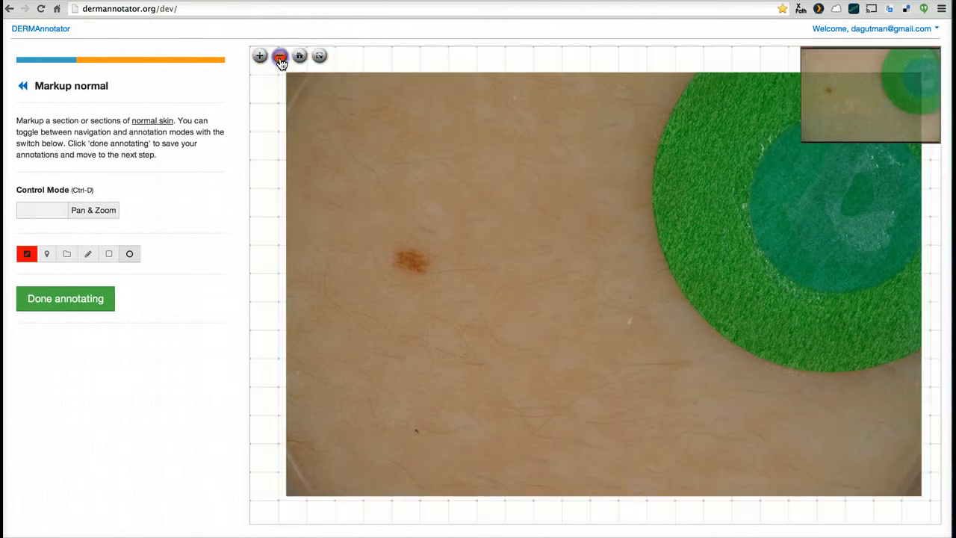
click(259, 57)
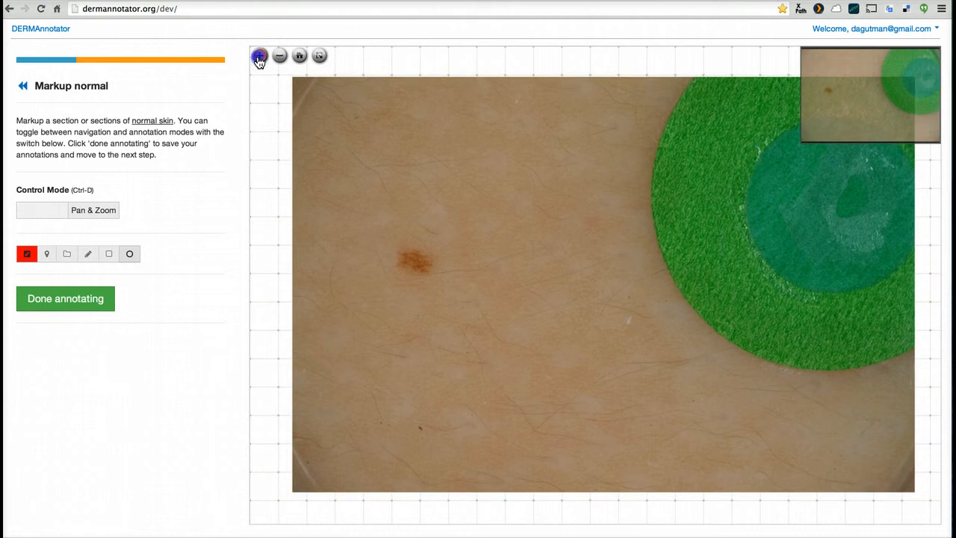
click(280, 56)
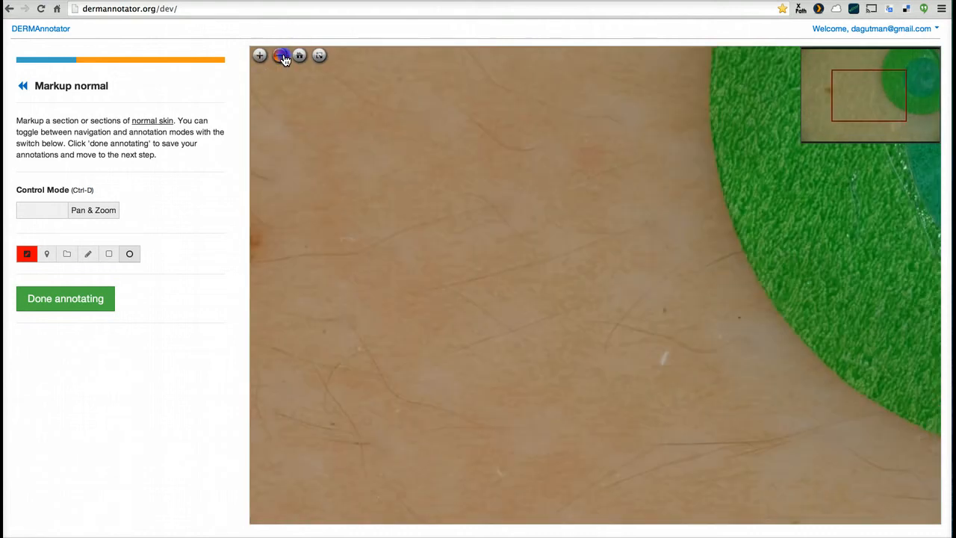
mouse_move(469, 197)
mouse_down()
mouse_move(540, 214)
mouse_move(474, 200)
mouse_up()
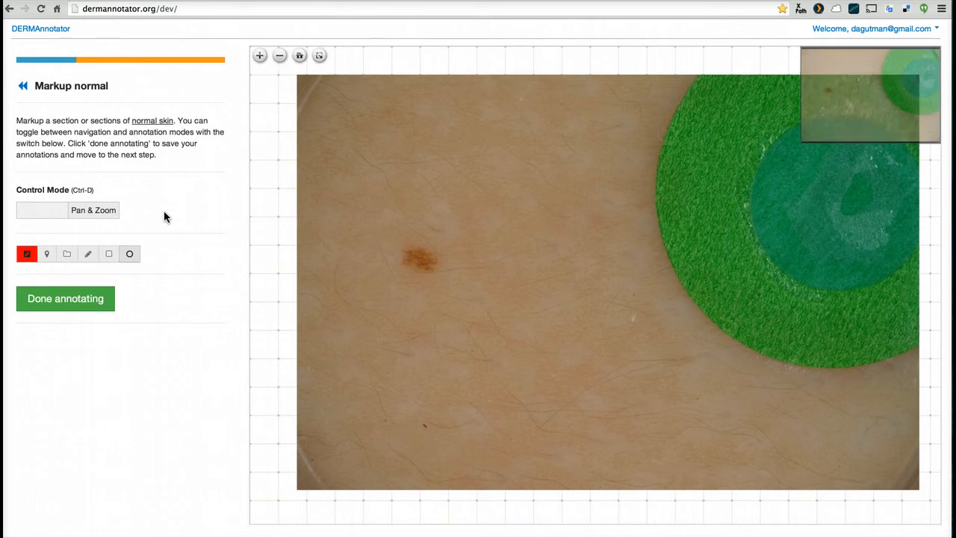
click(34, 215)
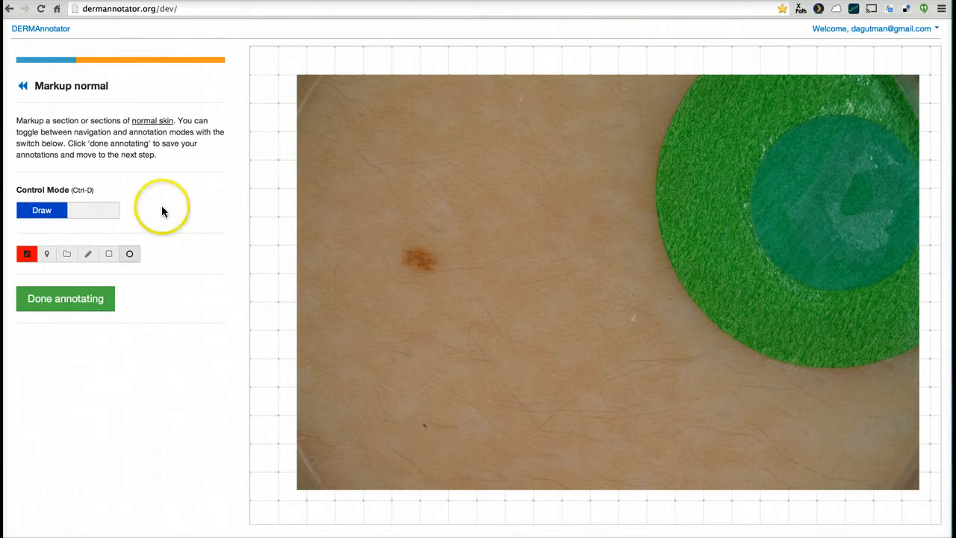
click(500, 188)
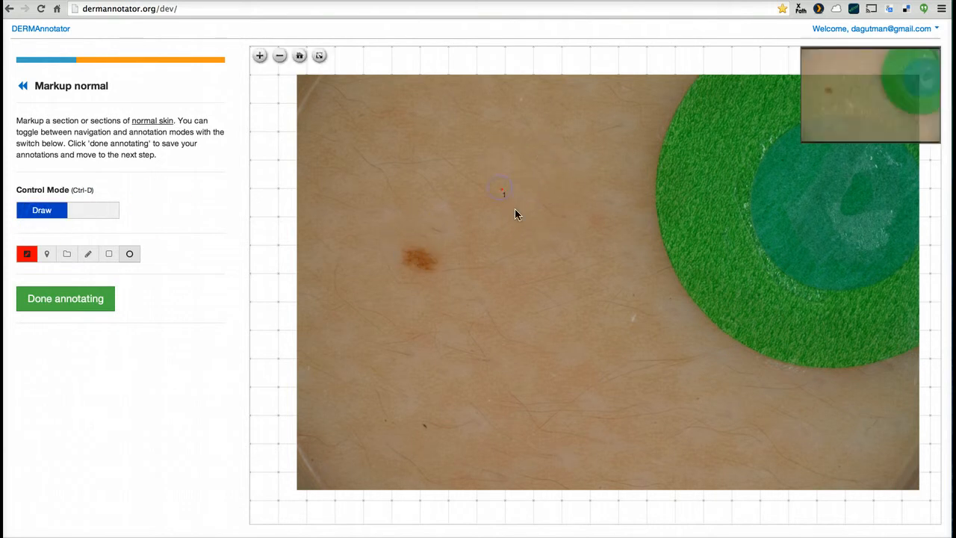
drag(514, 214, 635, 359)
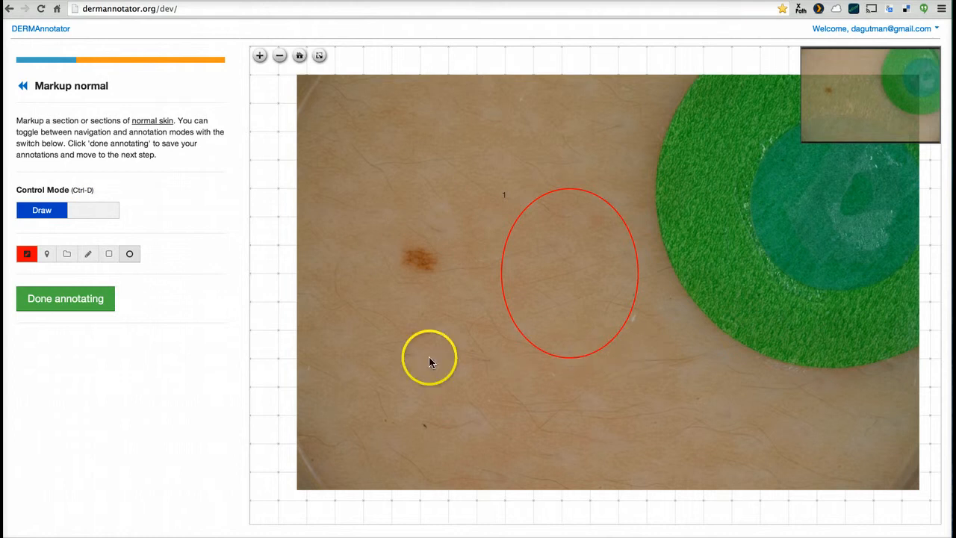
click(67, 299)
Mark up the lesion with a rectangle enclosing the brown spot, and finish the lesion annotation
click(61, 185)
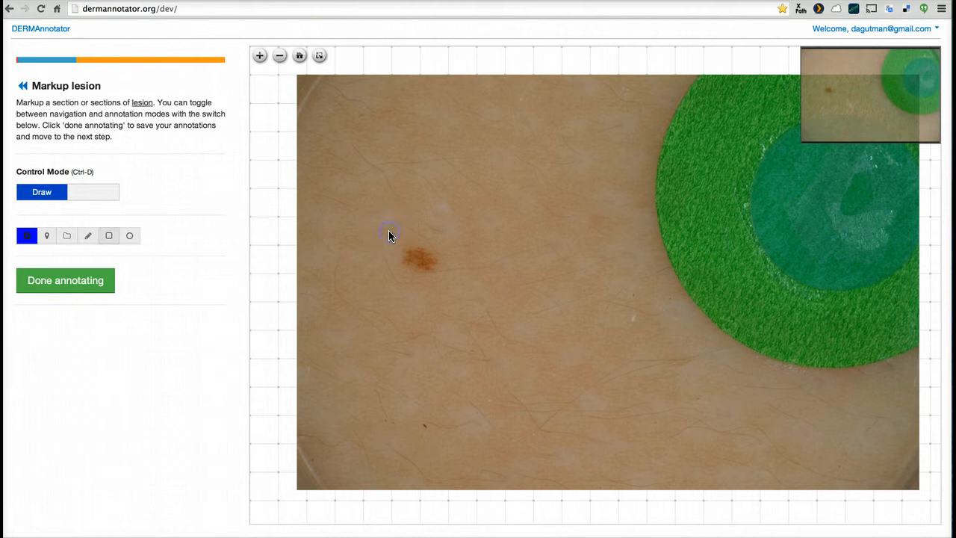
mouse_move(390, 234)
mouse_down()
mouse_move(462, 291)
mouse_move(449, 282)
mouse_up()
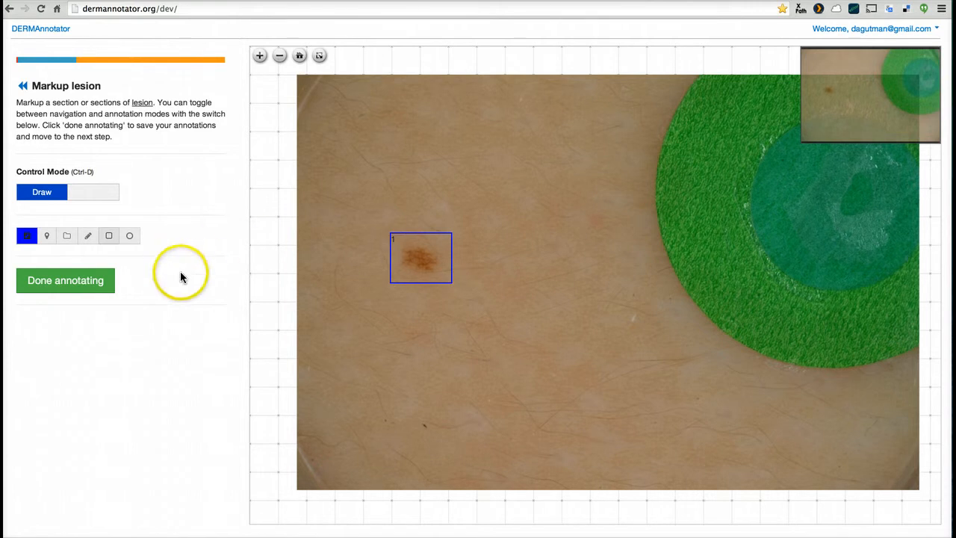
click(80, 282)
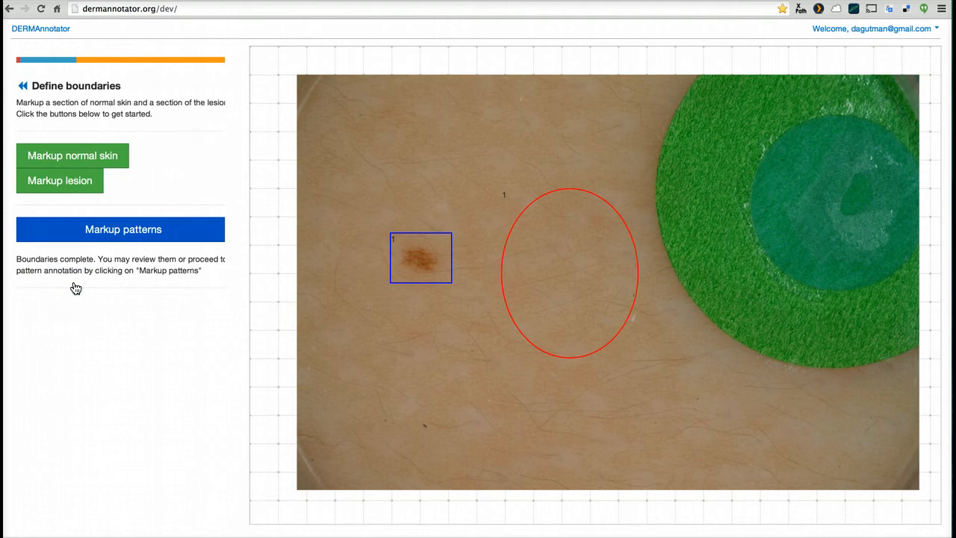
Review both boundaries, proceed to pattern markup, and set the control mode to Pan & Zoom
mouse_move(392, 244)
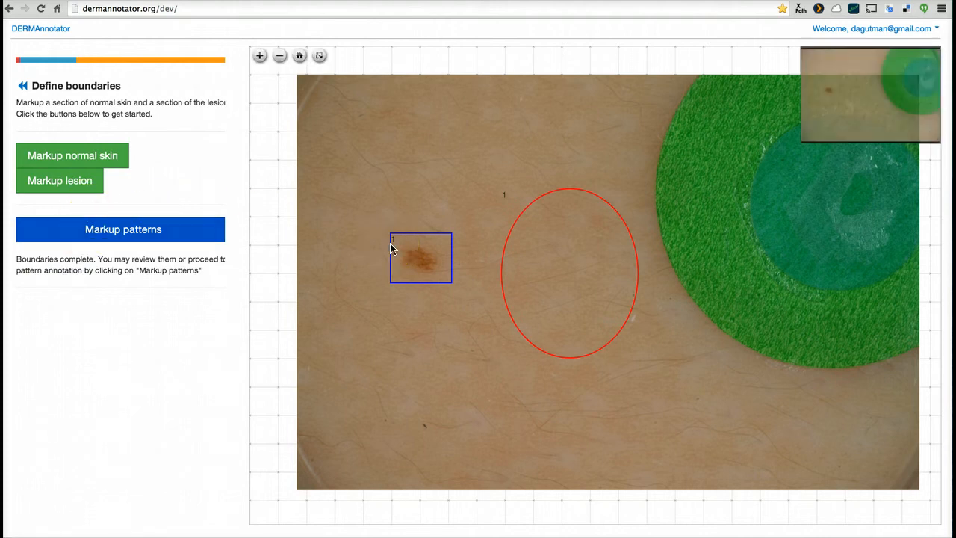
click(554, 237)
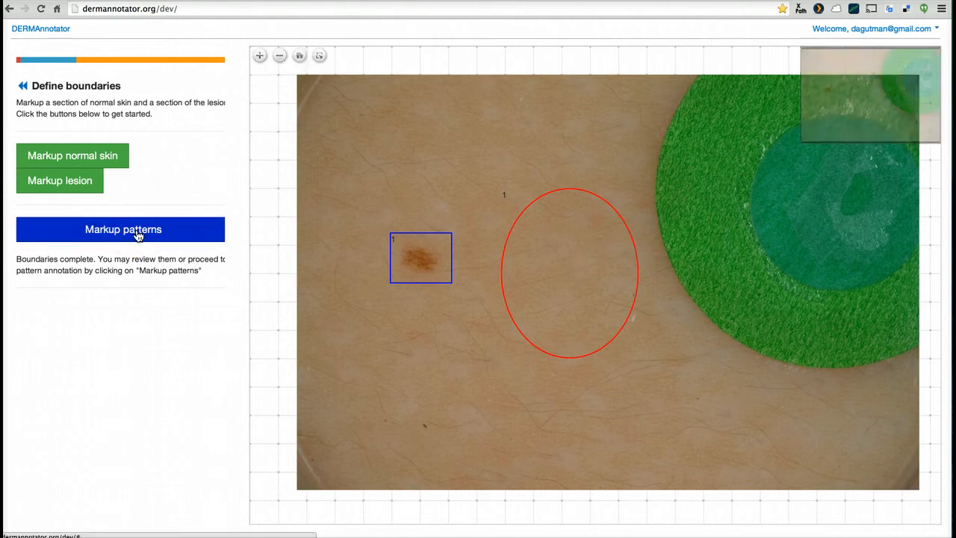
click(260, 56)
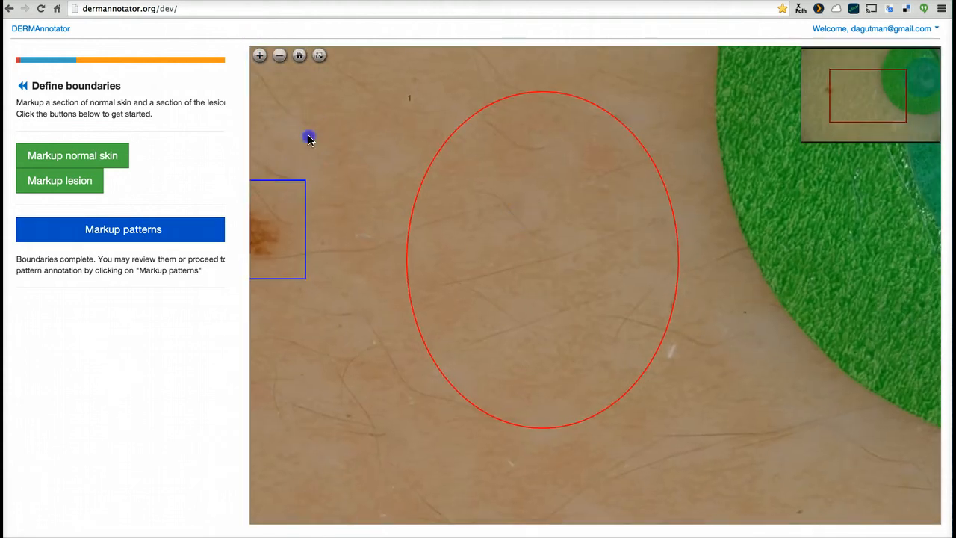
click(88, 229)
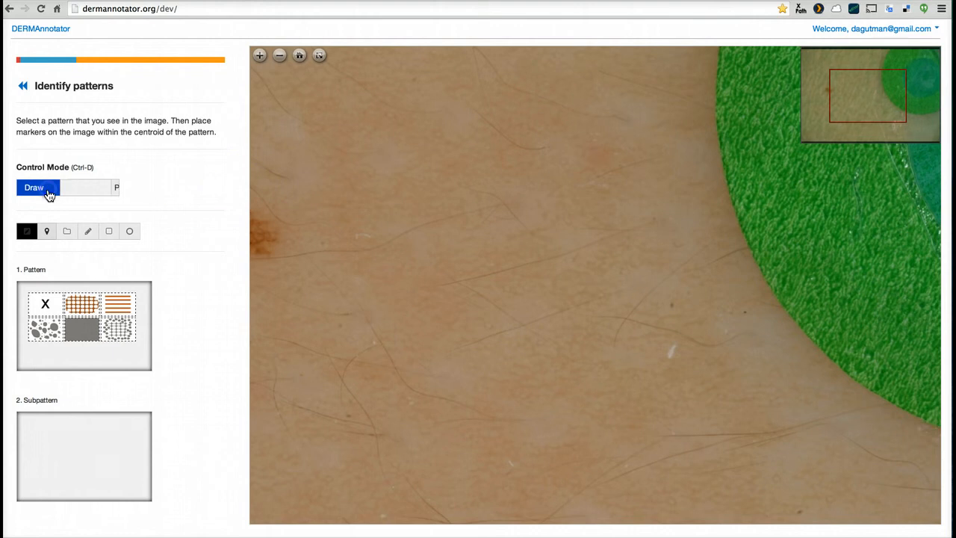
click(45, 193)
Classify the enlarged lesion with the brown grid network pattern and the evenly coloured first subpattern
mouse_move(314, 267)
mouse_down()
mouse_move(356, 283)
mouse_move(423, 278)
mouse_up()
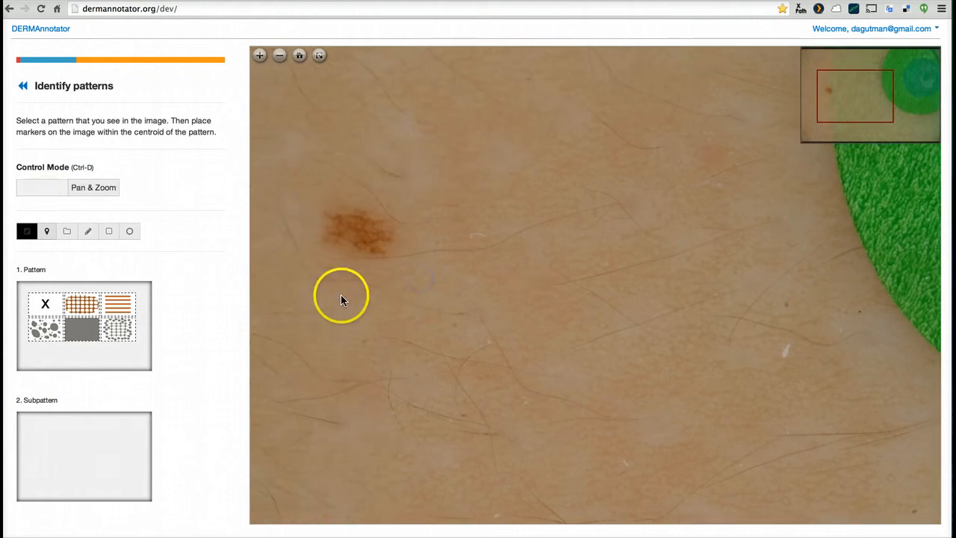
drag(341, 299, 493, 292)
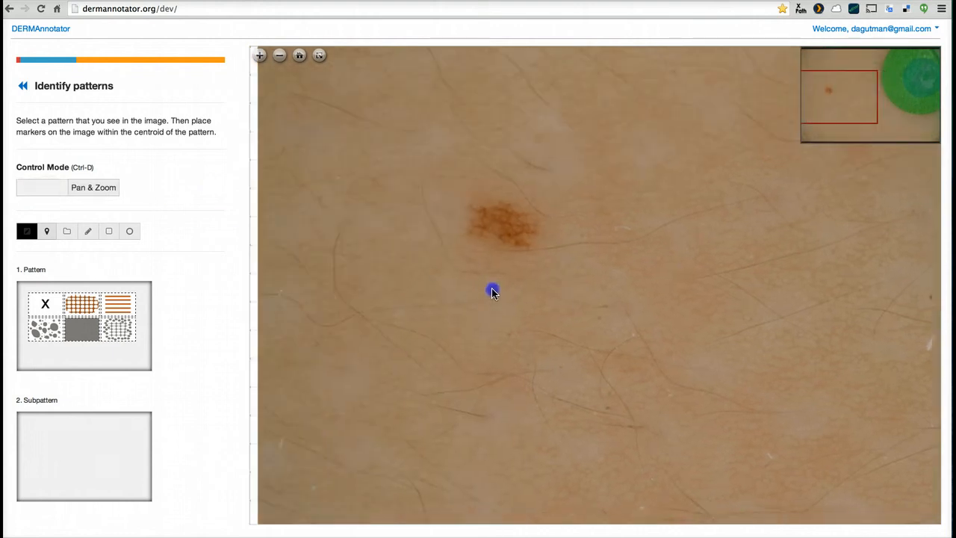
click(259, 56)
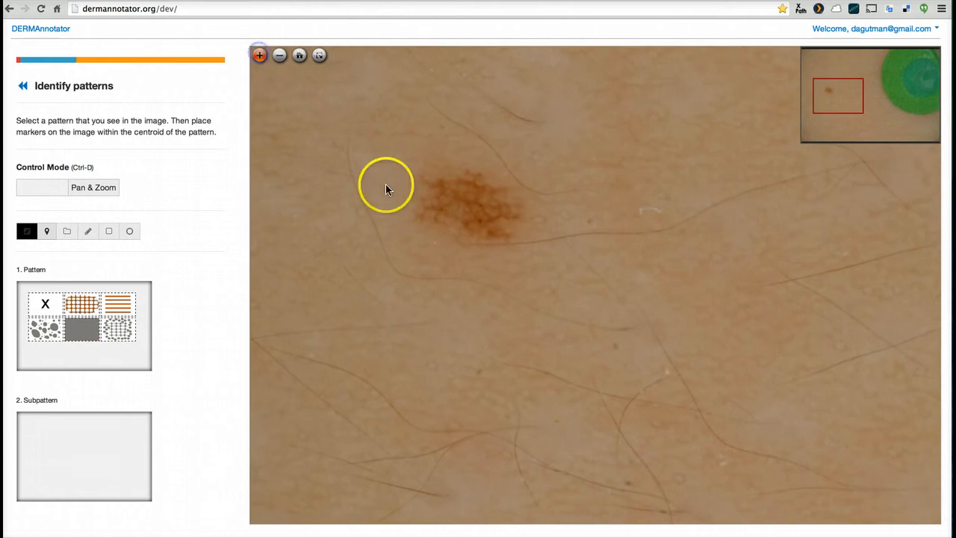
drag(428, 262, 429, 280)
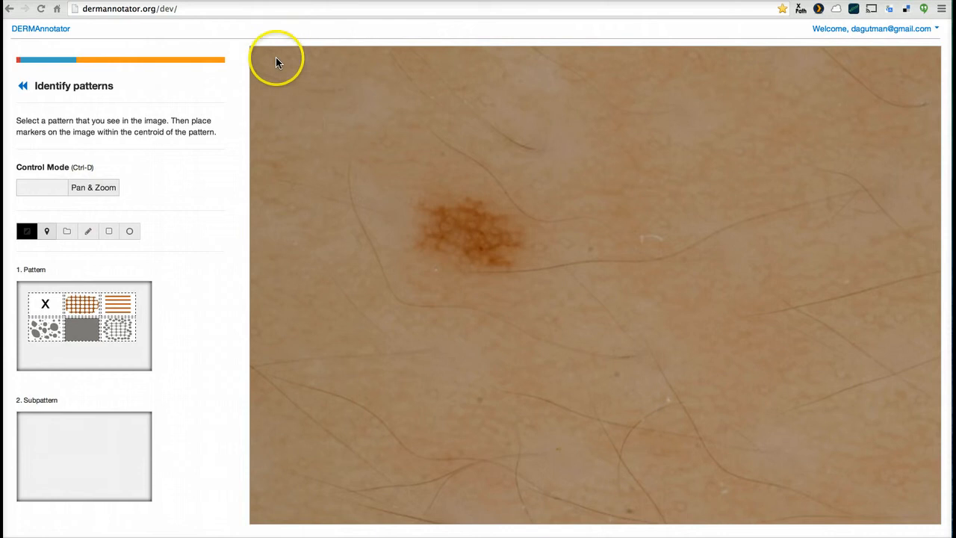
mouse_move(398, 213)
mouse_down()
mouse_move(369, 181)
mouse_move(476, 199)
mouse_up()
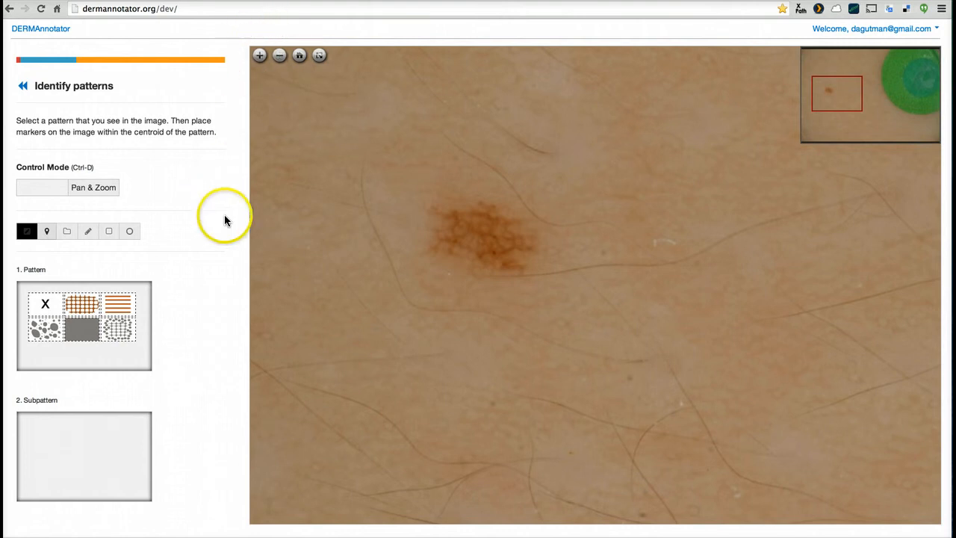
click(85, 306)
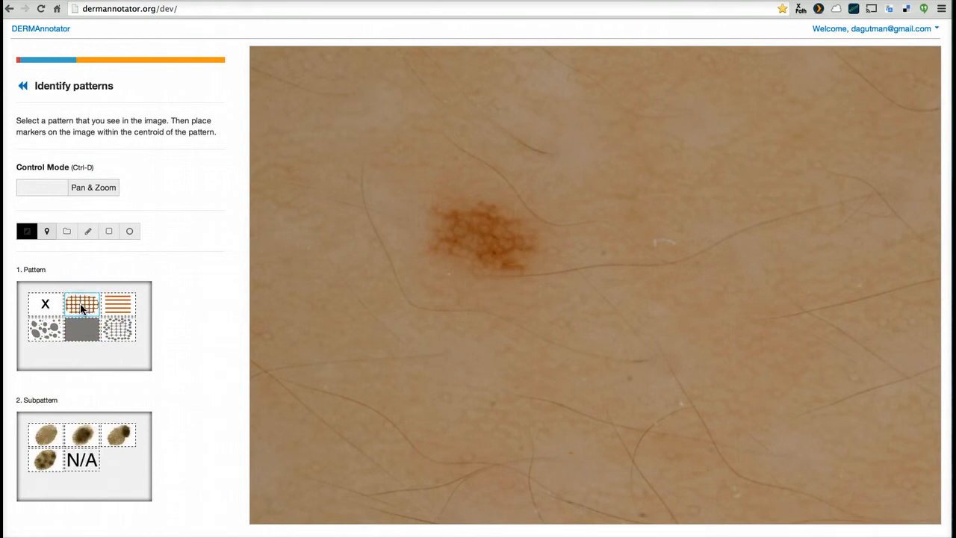
click(46, 436)
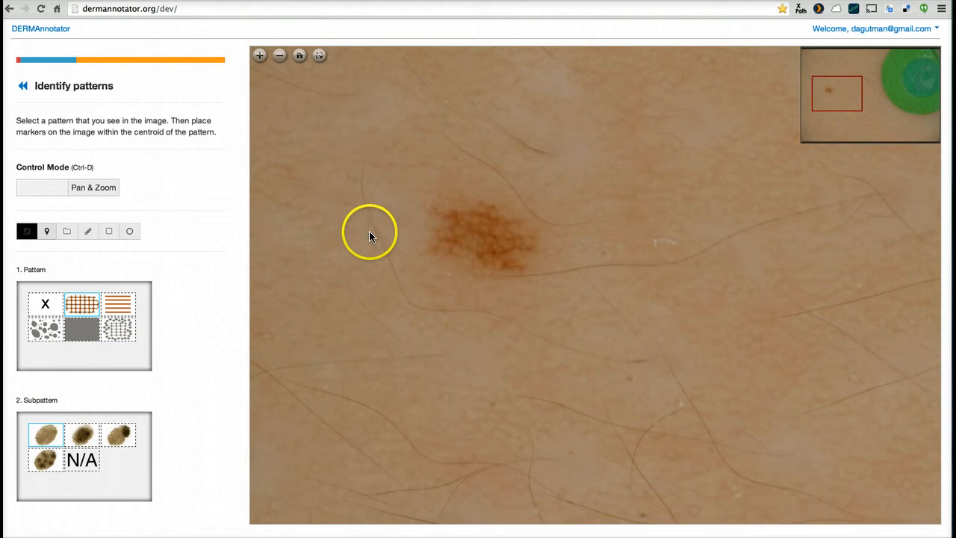
Switch to Draw mode, place a marker in the lesion's centre for the grid network pattern, and finish the pattern annotation
click(478, 243)
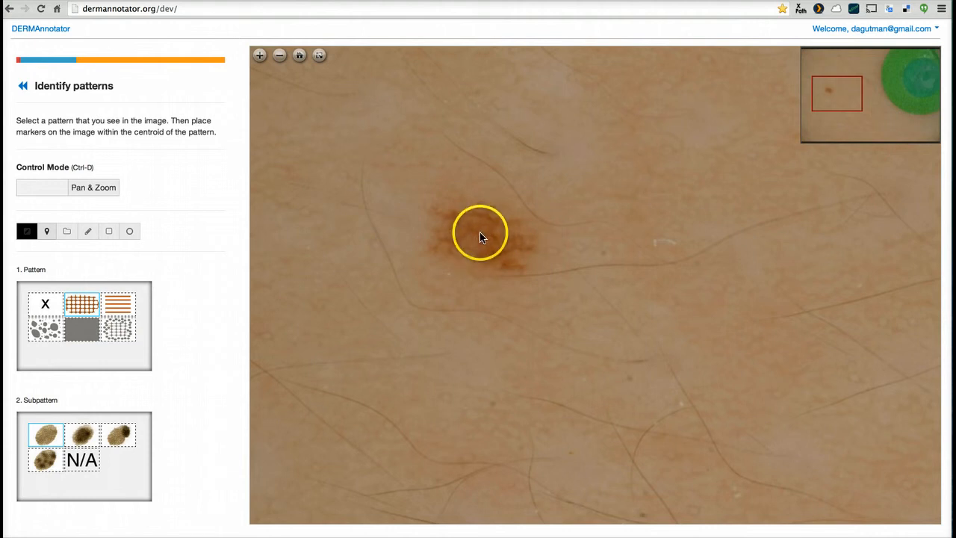
click(30, 188)
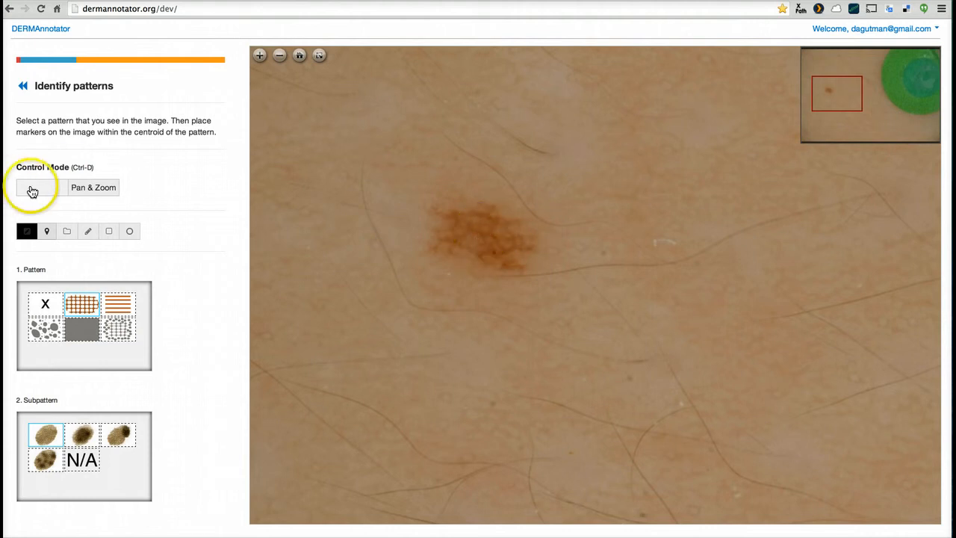
click(486, 242)
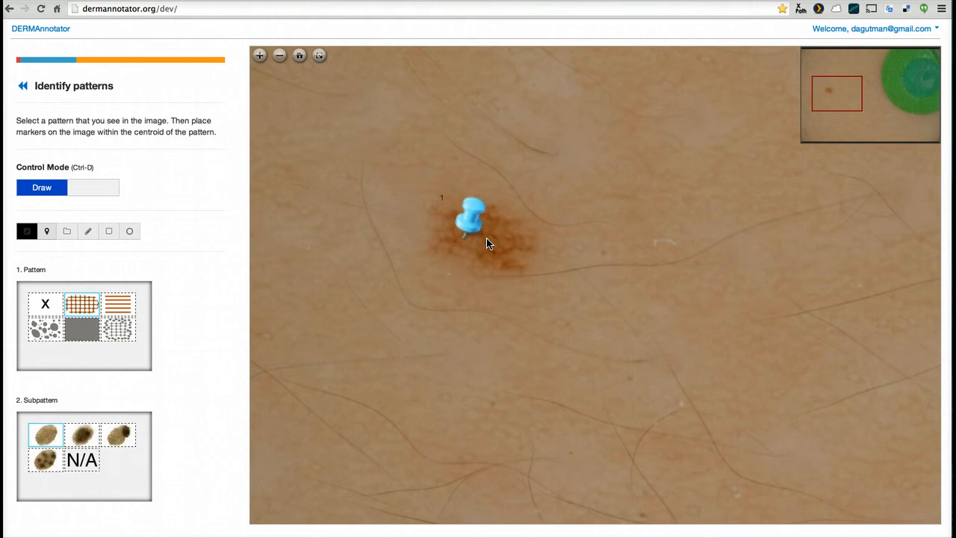
scroll(190, 430, down, 2)
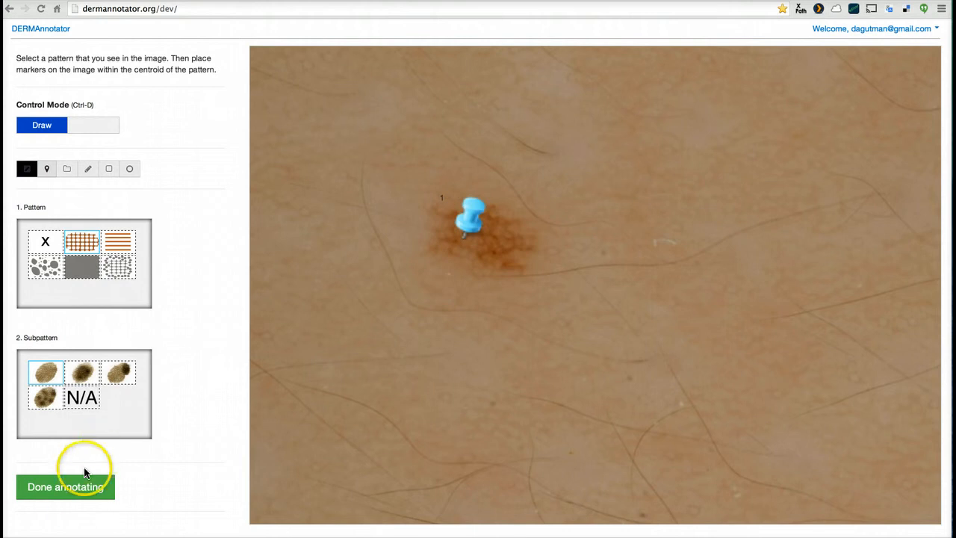
click(84, 494)
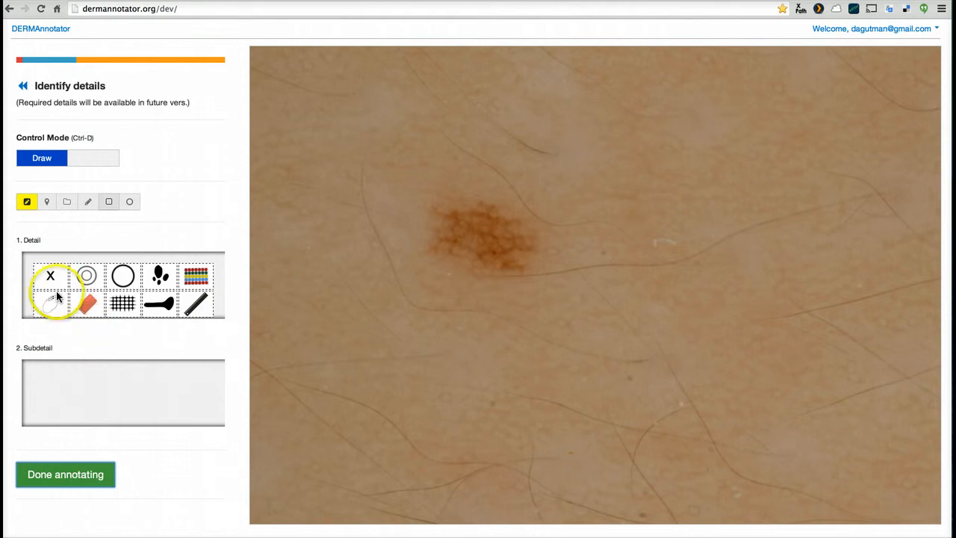
Mark the green disc with a rectangle, using the multicoloured beads detail in Draw mode
click(88, 276)
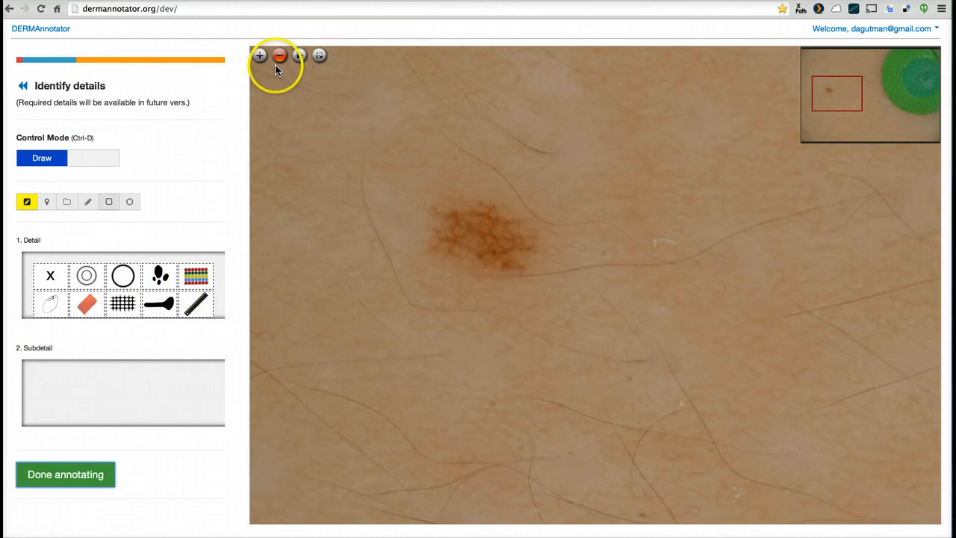
click(278, 58)
drag(636, 211, 506, 209)
mouse_move(388, 115)
mouse_down()
mouse_move(621, 247)
mouse_move(678, 256)
mouse_move(471, 216)
mouse_move(277, 206)
mouse_move(277, 187)
mouse_up()
key(ctrl+d)
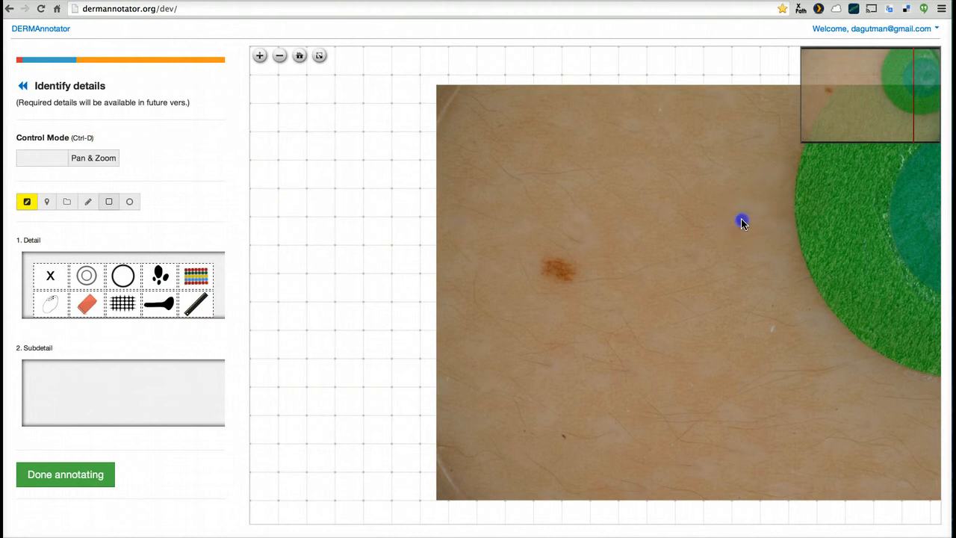
drag(742, 222, 607, 223)
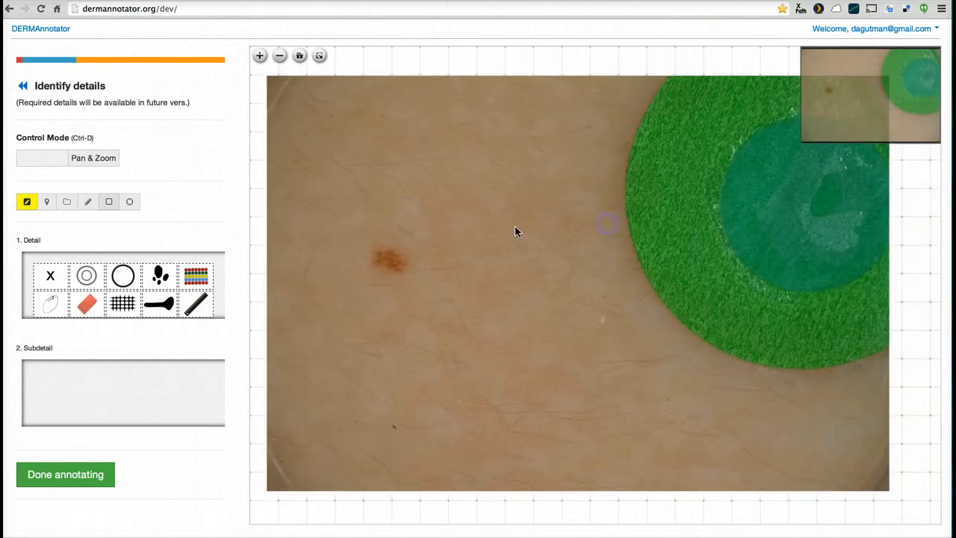
drag(358, 238, 359, 239)
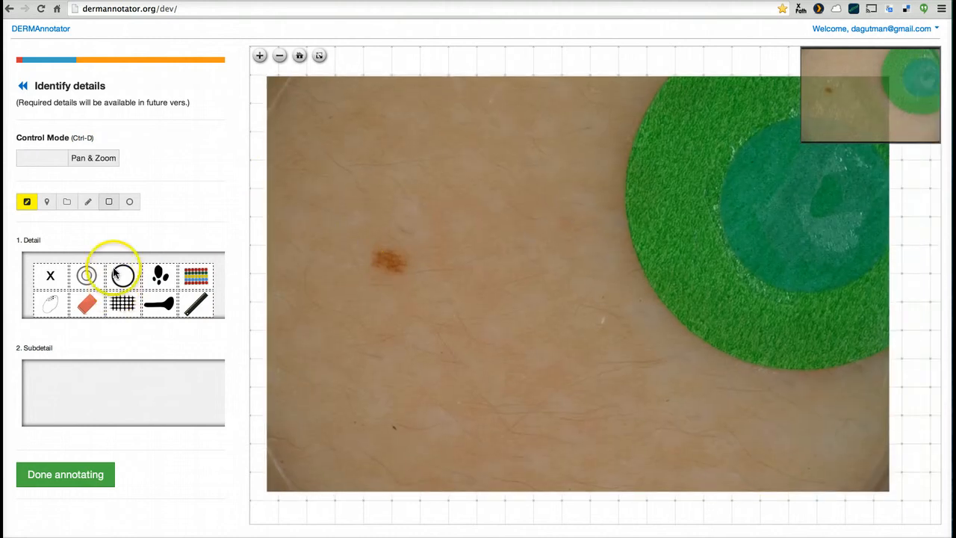
click(53, 158)
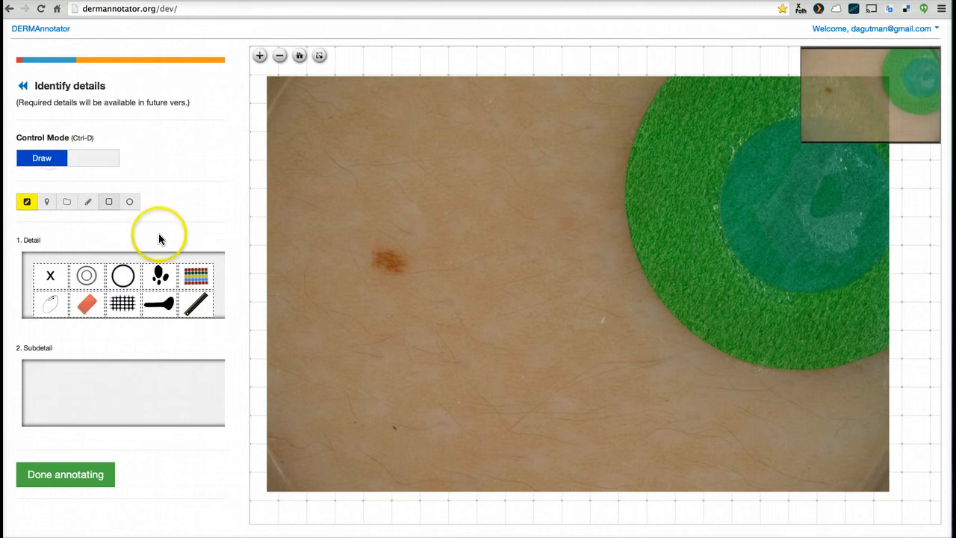
click(196, 276)
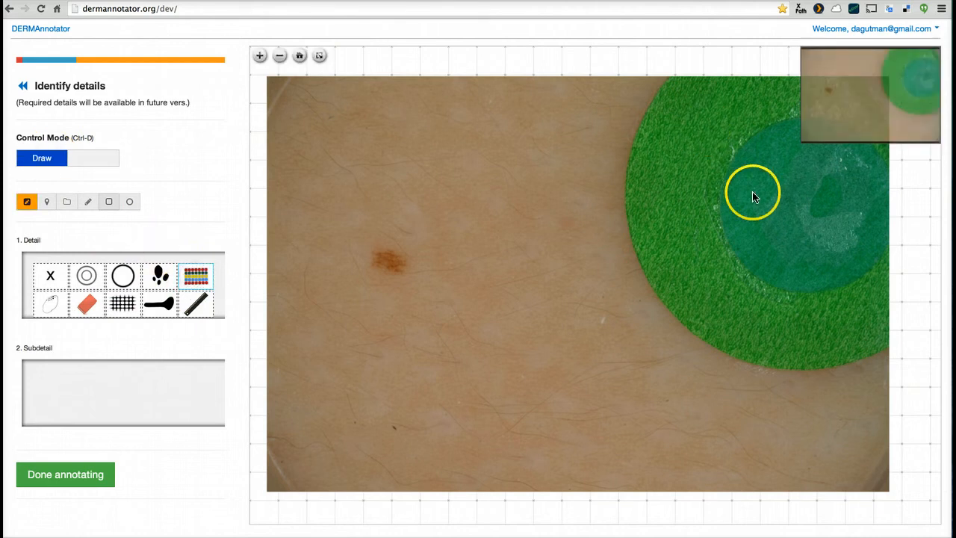
mouse_move(650, 114)
mouse_down()
mouse_move(802, 250)
mouse_move(864, 319)
mouse_move(895, 374)
mouse_up()
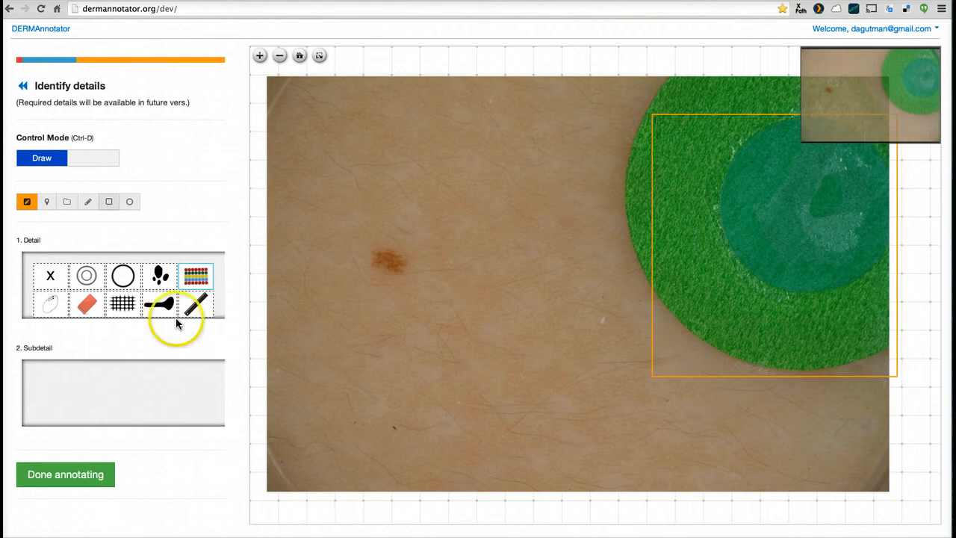
Box the image's lower-left corner with the red block detail, and skin beside the lesion with the oval detail's blue-dotted subdetail
click(88, 302)
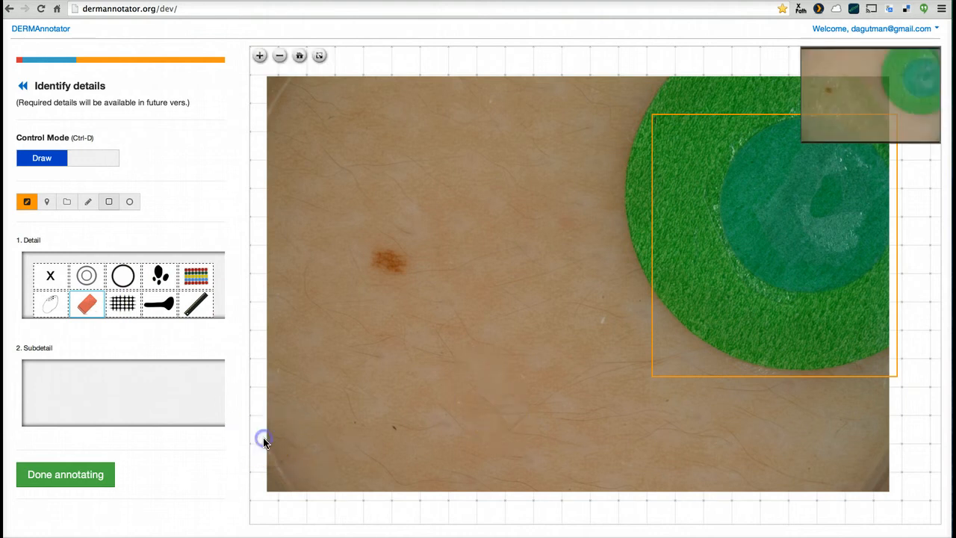
drag(265, 440, 288, 468)
click(51, 303)
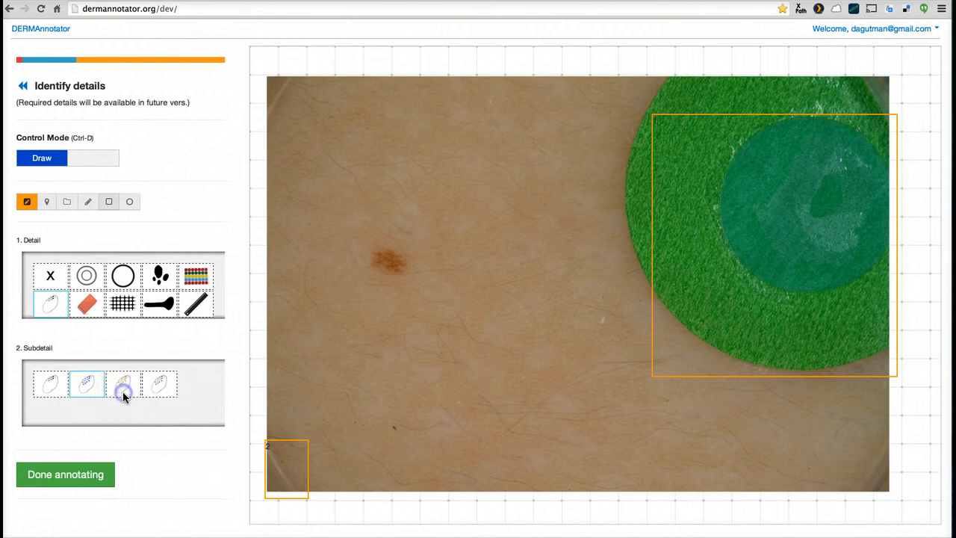
click(164, 386)
click(84, 382)
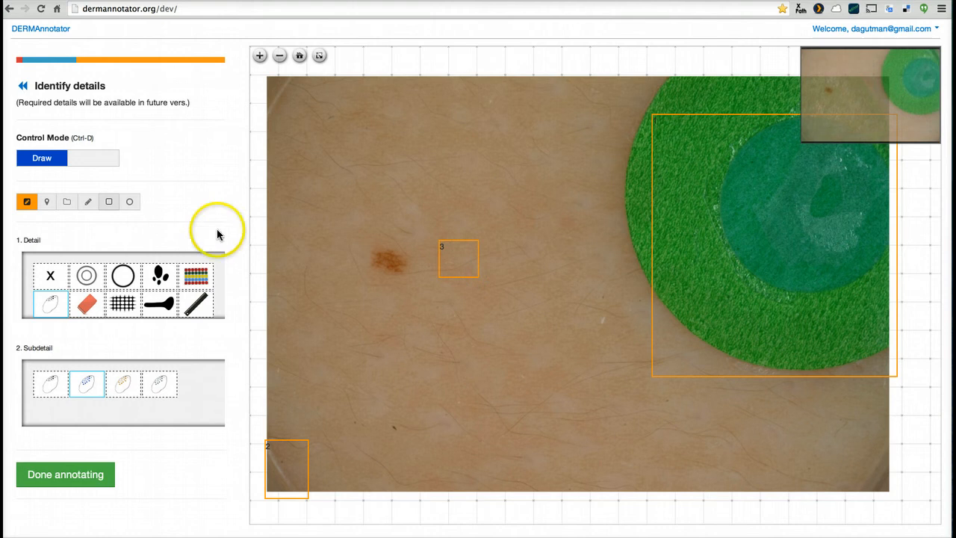
Place four markers on and beside the lesion for the grid detail with its black grid subdetail
click(123, 304)
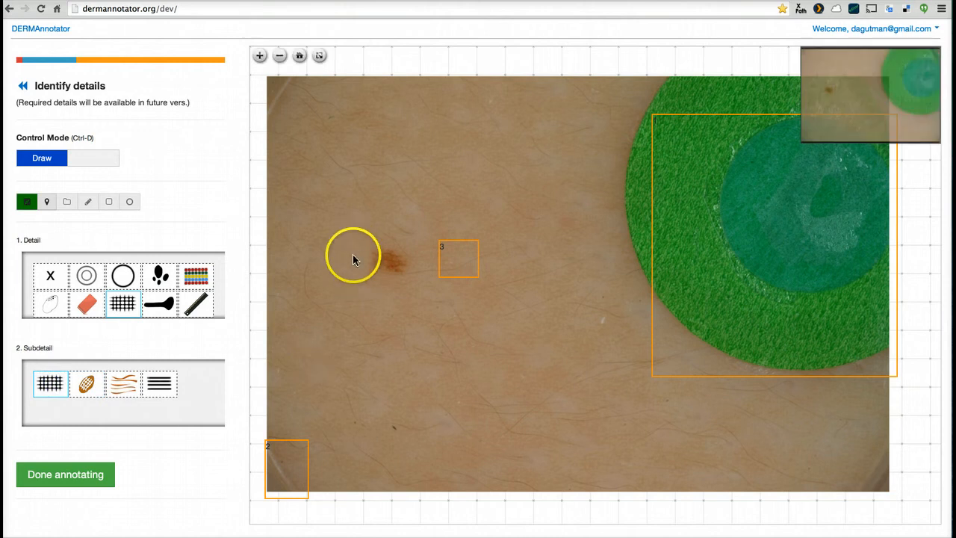
click(366, 239)
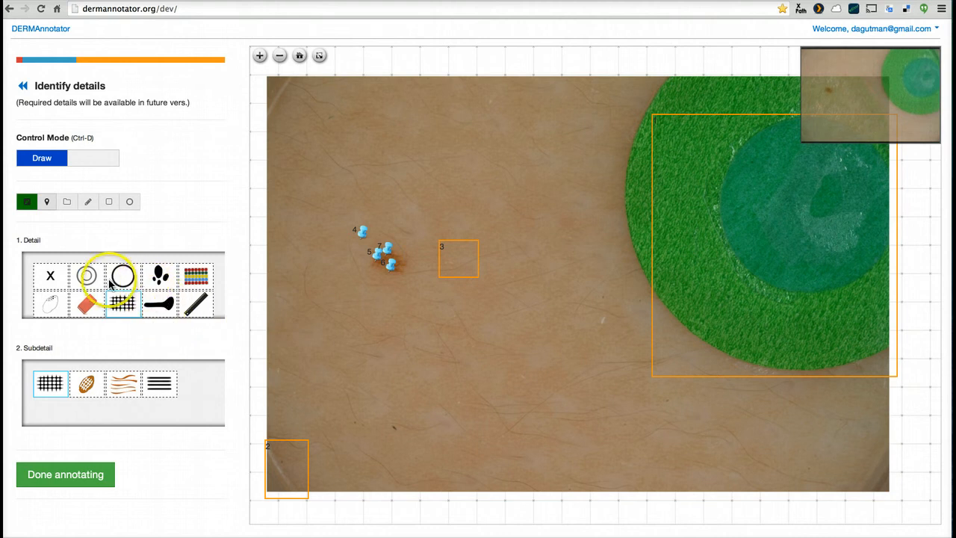
Place a marker on the enlarged lesion for the black club-shaped detail
click(160, 306)
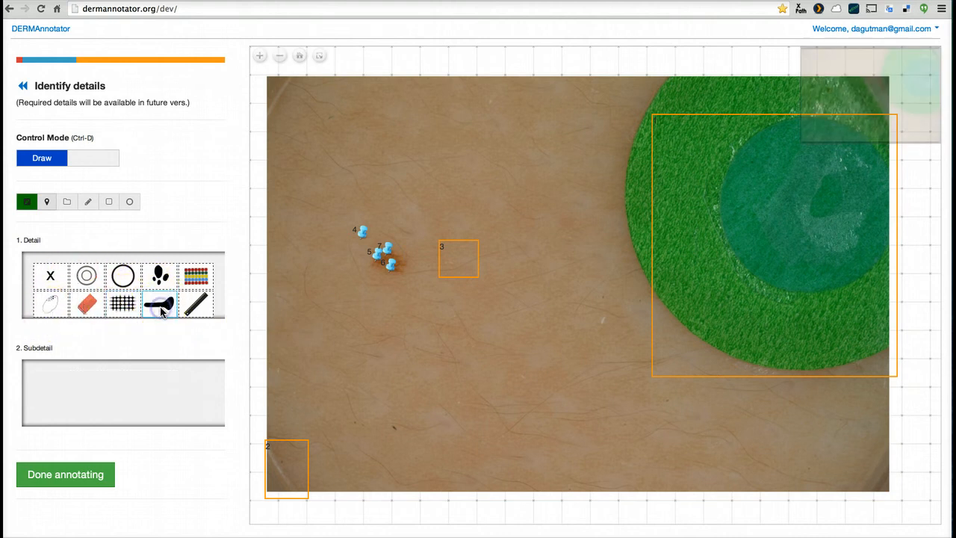
click(48, 159)
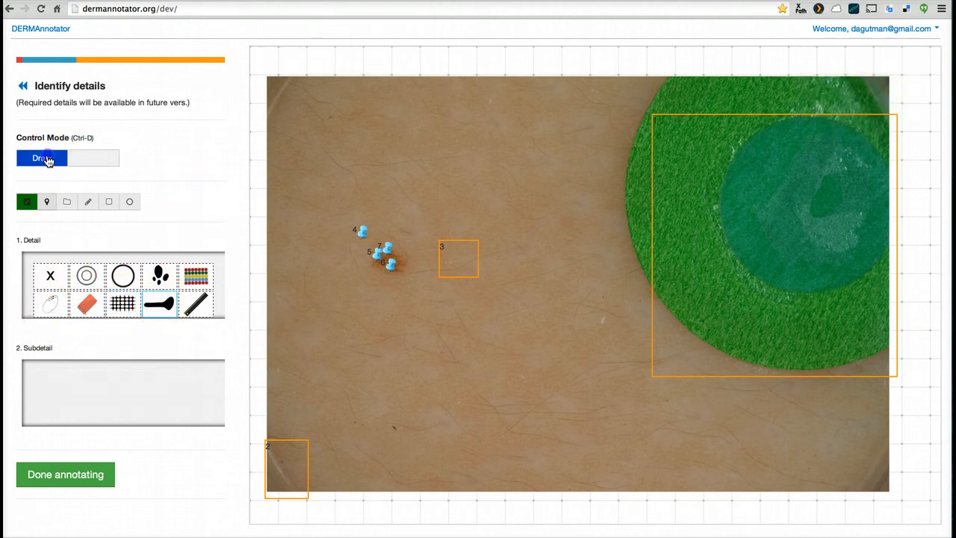
click(258, 56)
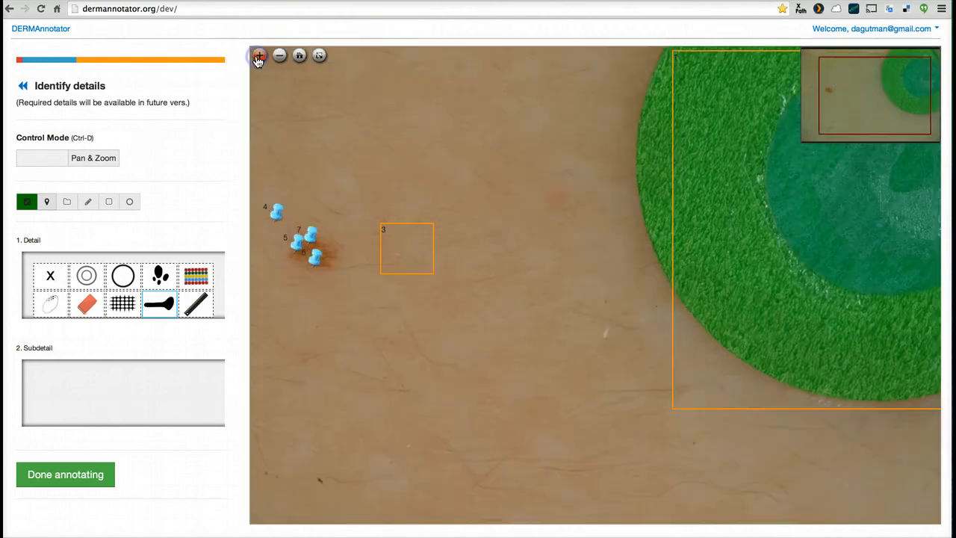
click(258, 57)
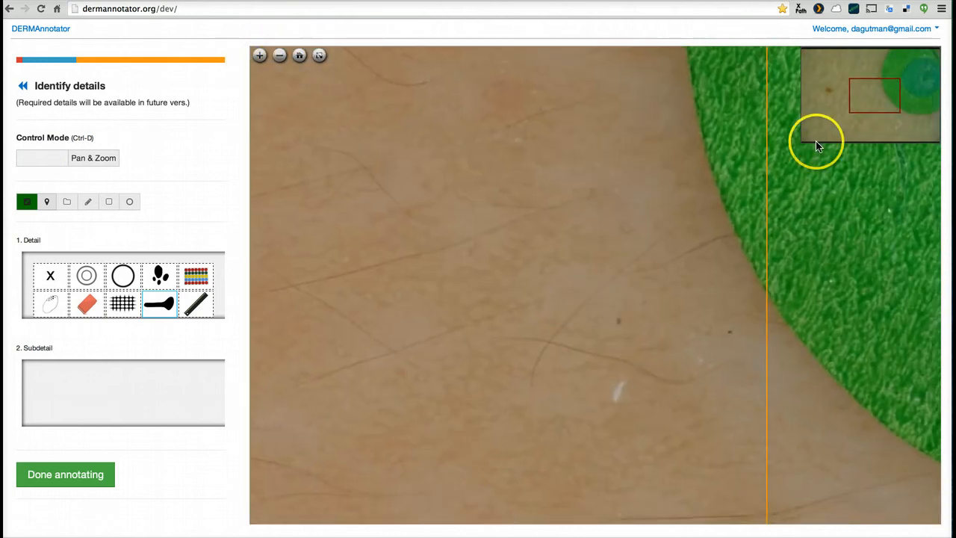
click(828, 96)
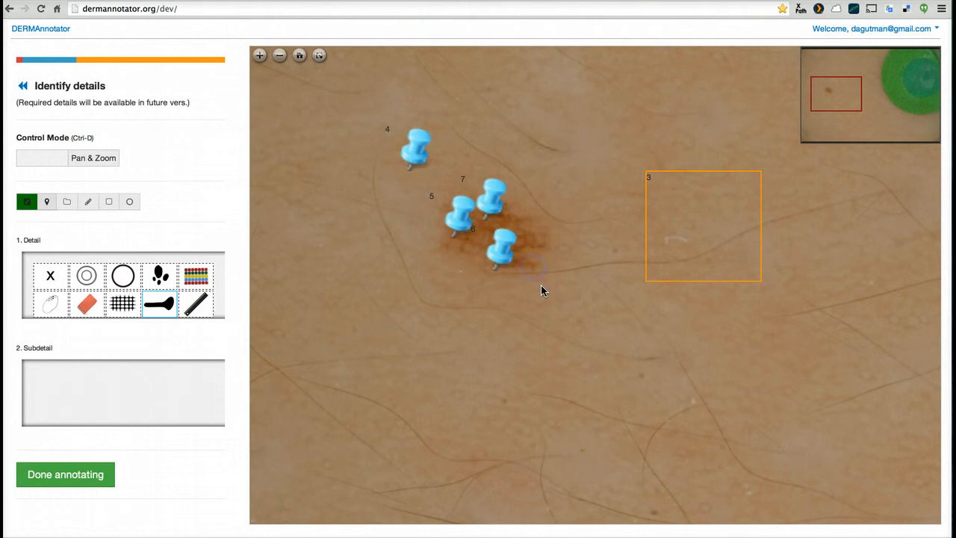
click(51, 160)
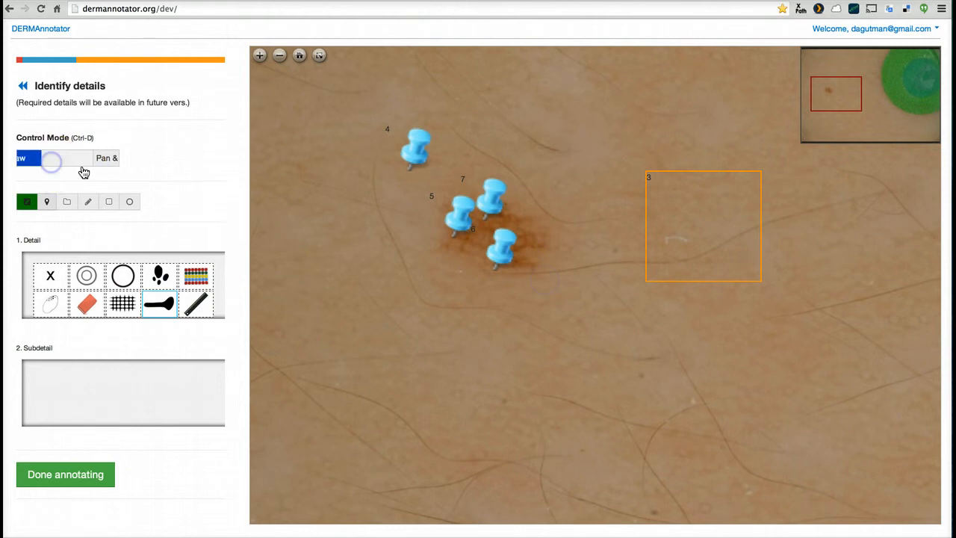
click(528, 260)
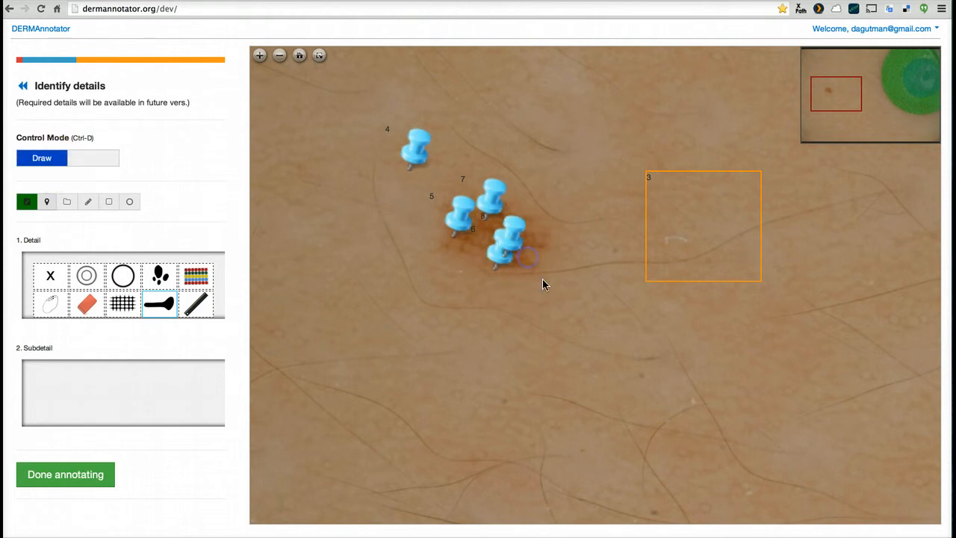
Draw two rectangles below the lesion for the red dots subdetail, and one above it for the black bar detail
click(160, 283)
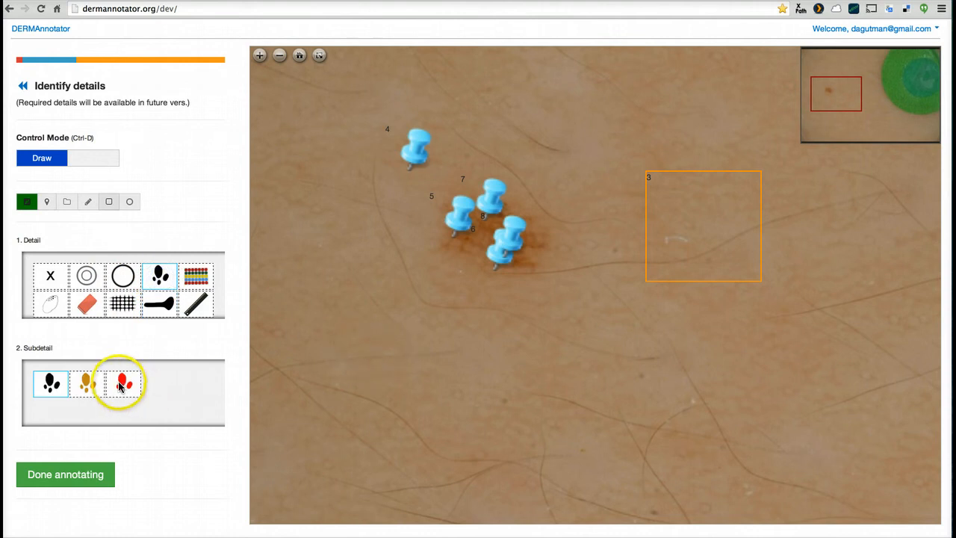
click(120, 386)
drag(378, 313, 526, 402)
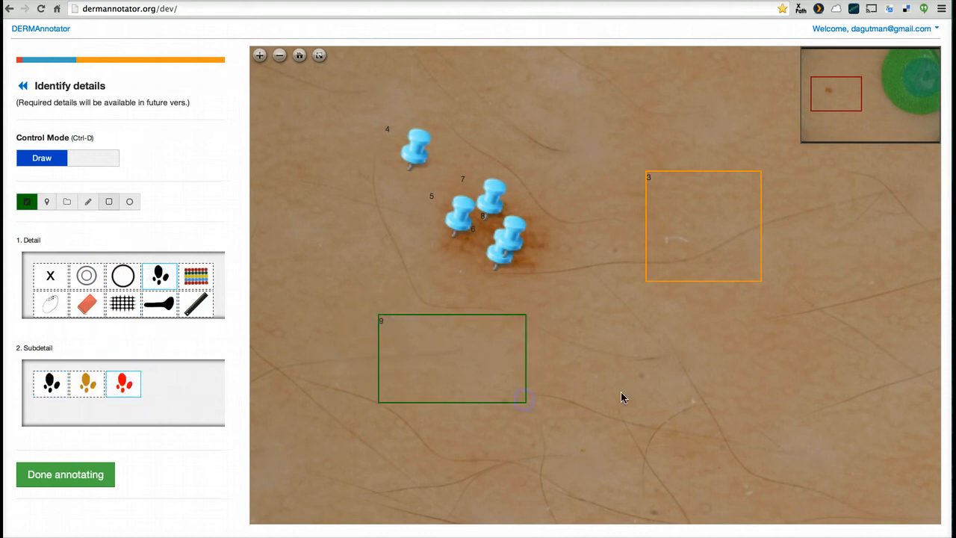
drag(636, 355, 726, 420)
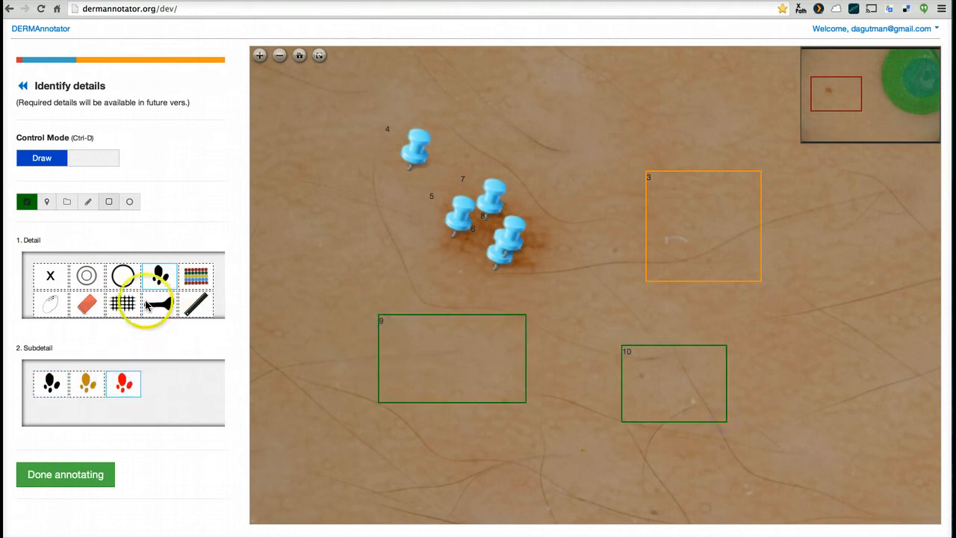
click(197, 303)
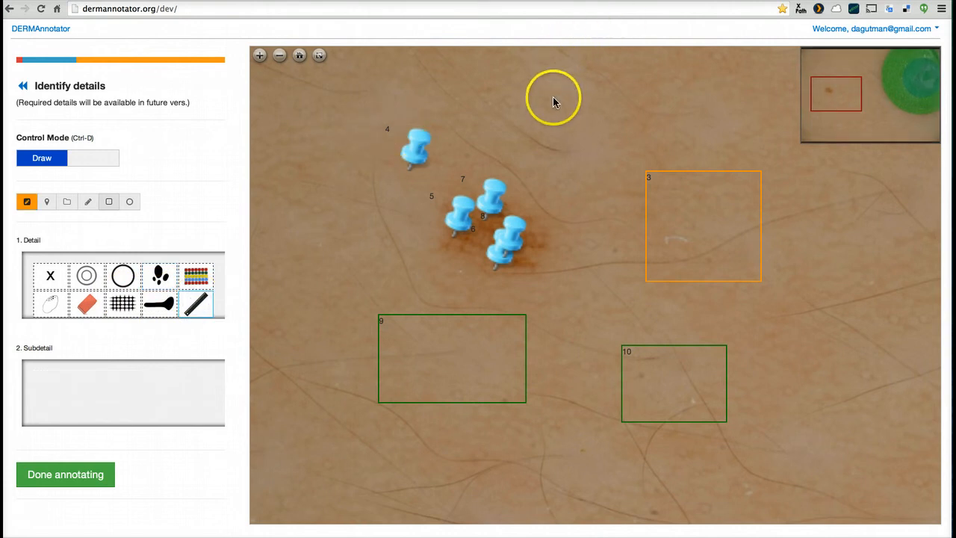
drag(553, 75, 703, 123)
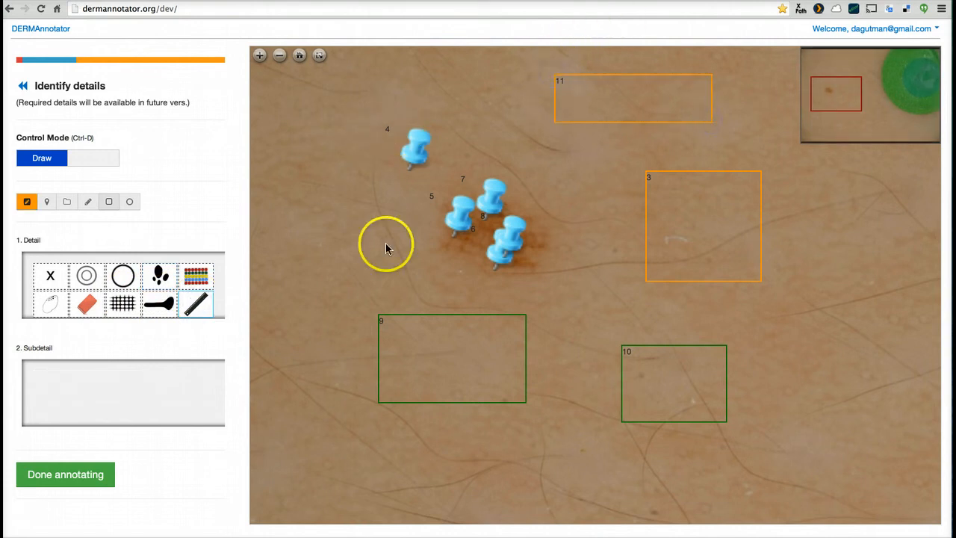
Finish the detail annotation and push the completed annotations to the database
click(53, 474)
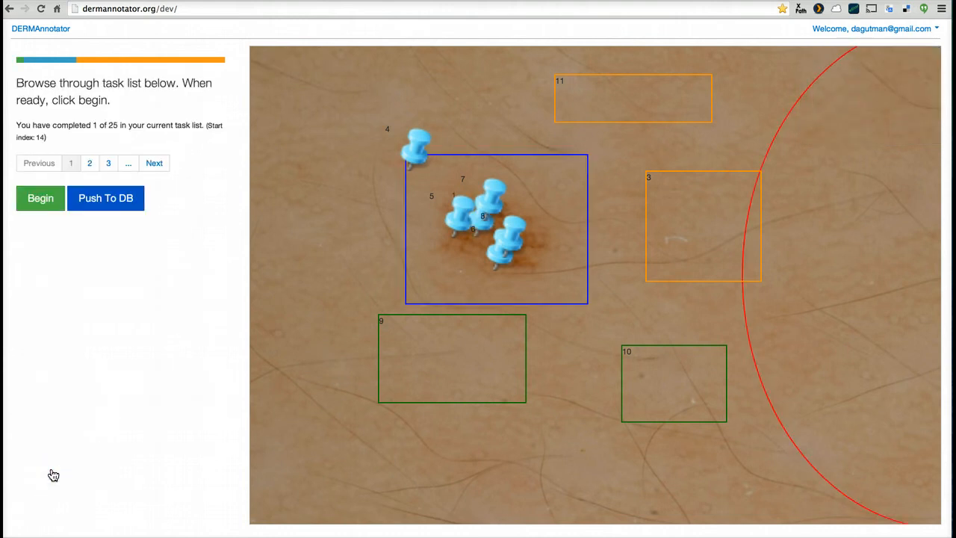
click(110, 210)
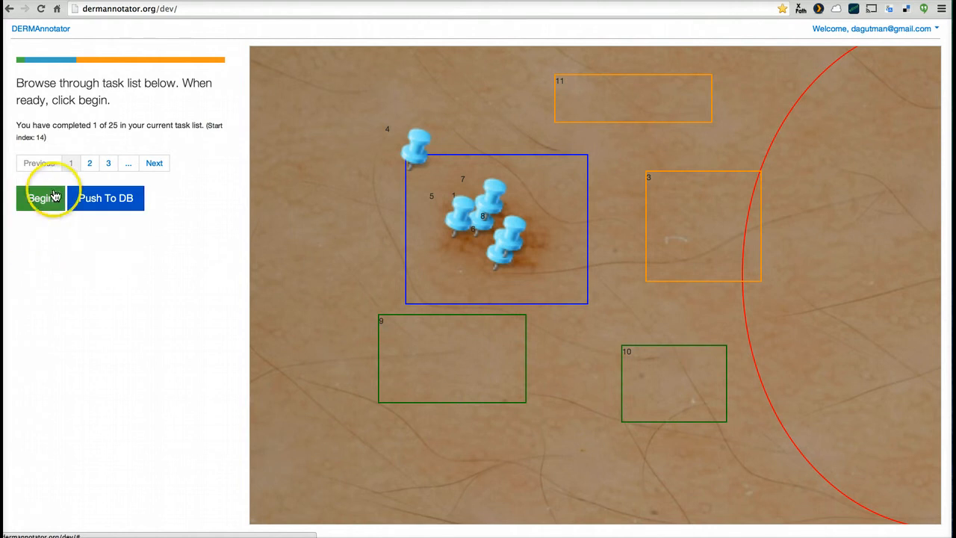
Begin annotating image 2 of the task list, and draw an ellipse over normal skin to the left of the lesion
click(88, 164)
click(41, 200)
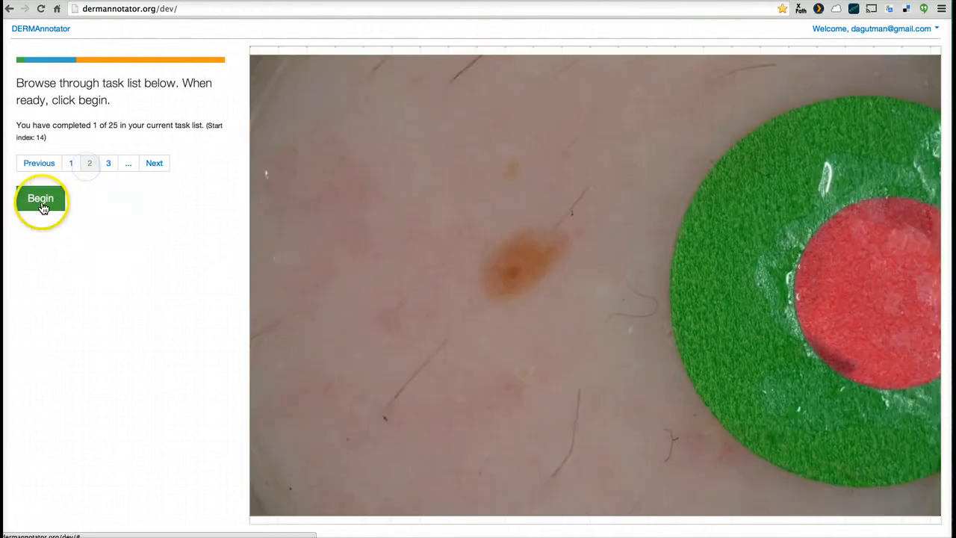
click(72, 156)
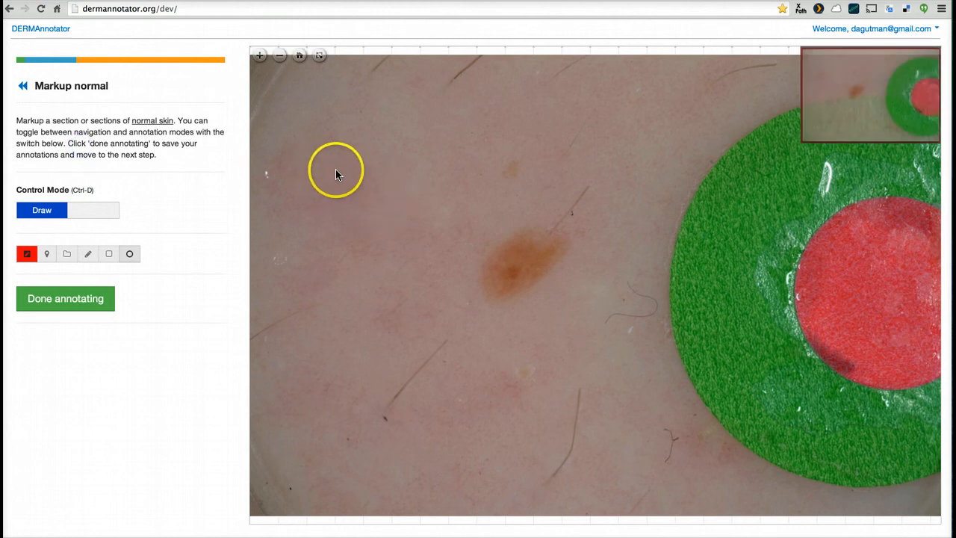
drag(335, 171, 445, 324)
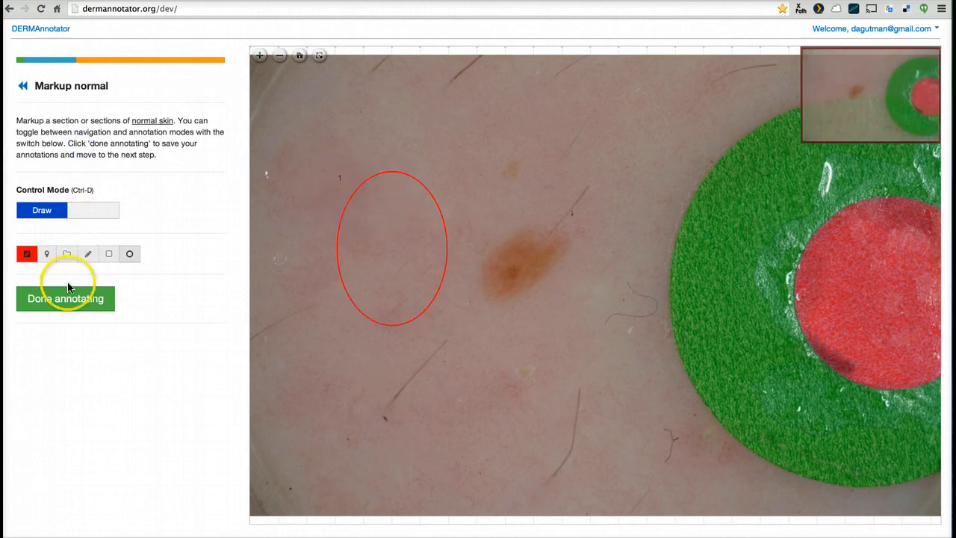
Finish the normal-skin markup, outline the brown lesion with a rectangle as the lesion markup, and complete that stage
click(70, 298)
click(71, 184)
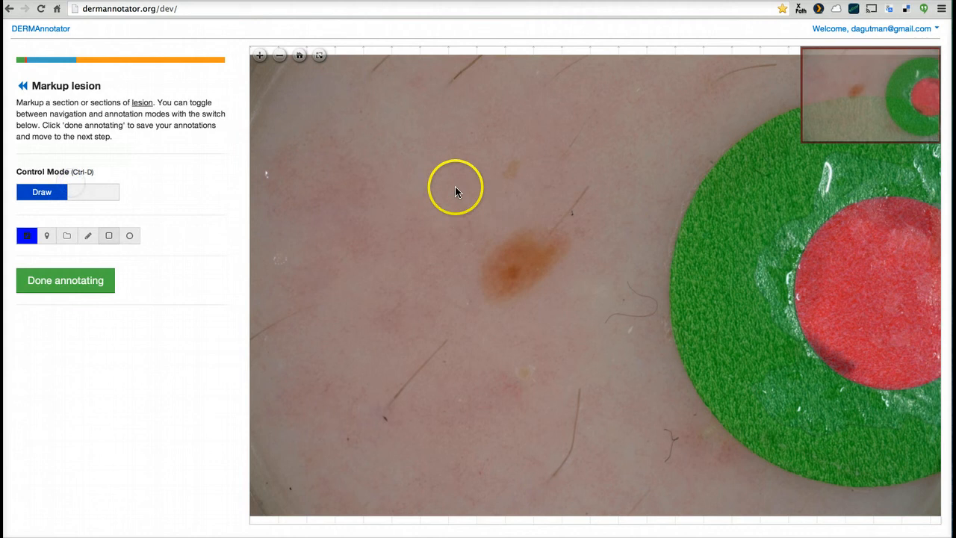
drag(439, 186, 599, 324)
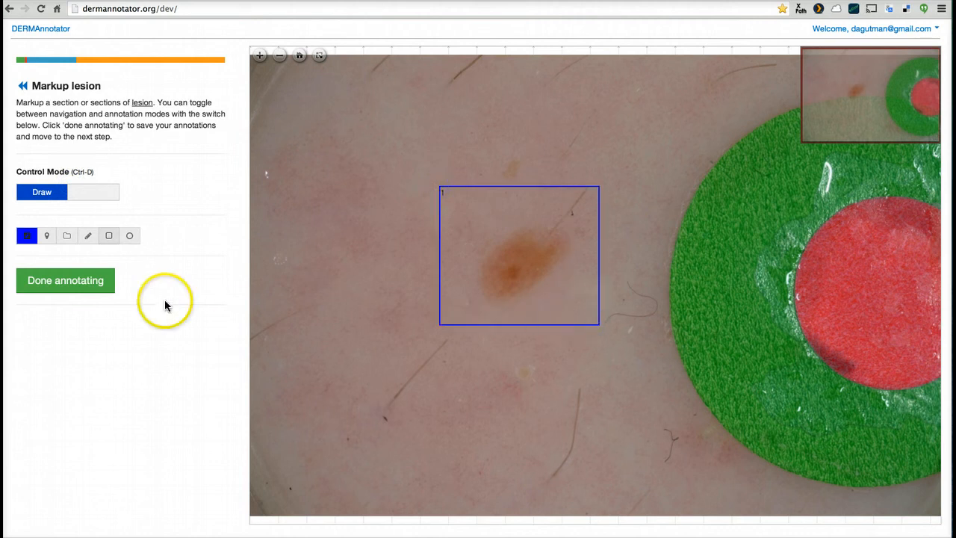
click(96, 289)
Browse the subpatterns offered for the parallel-lines and solid grey patterns
click(94, 226)
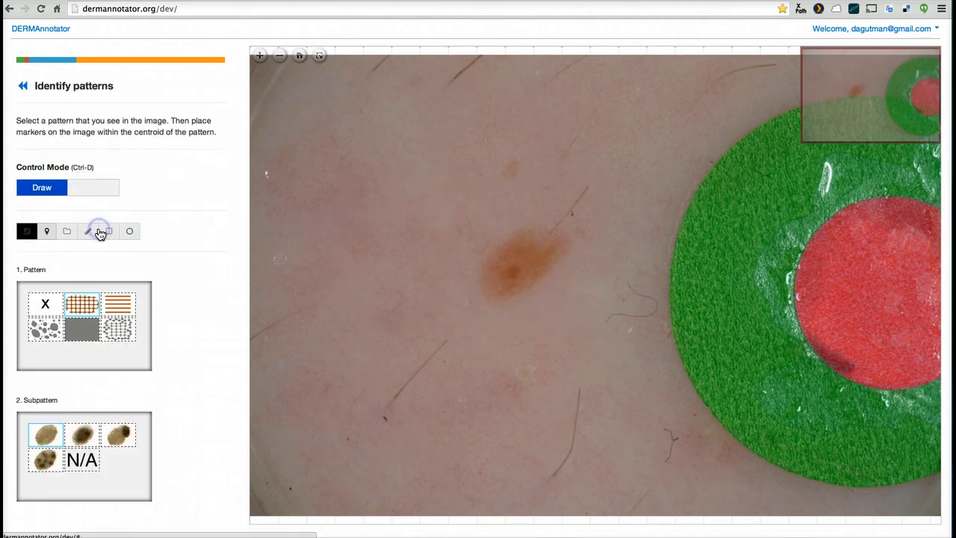
click(81, 305)
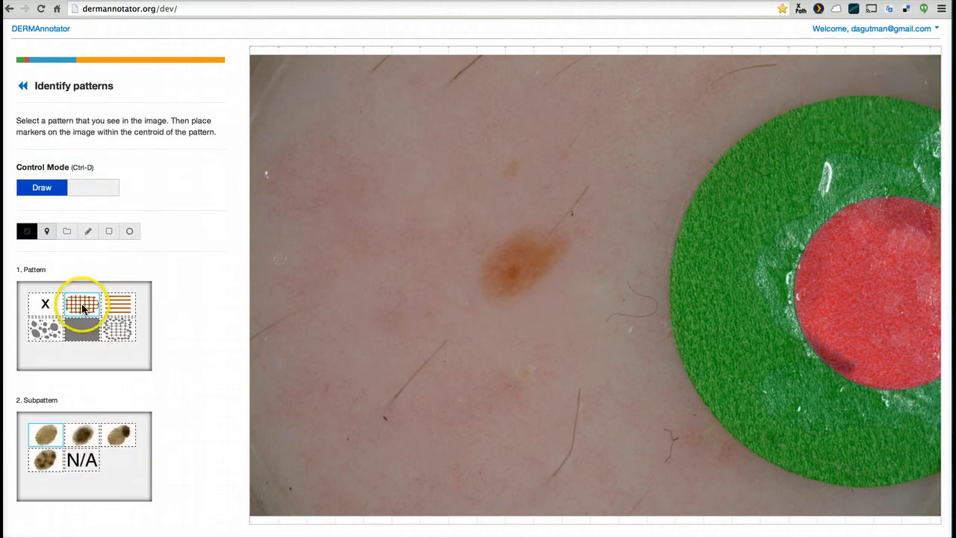
click(86, 337)
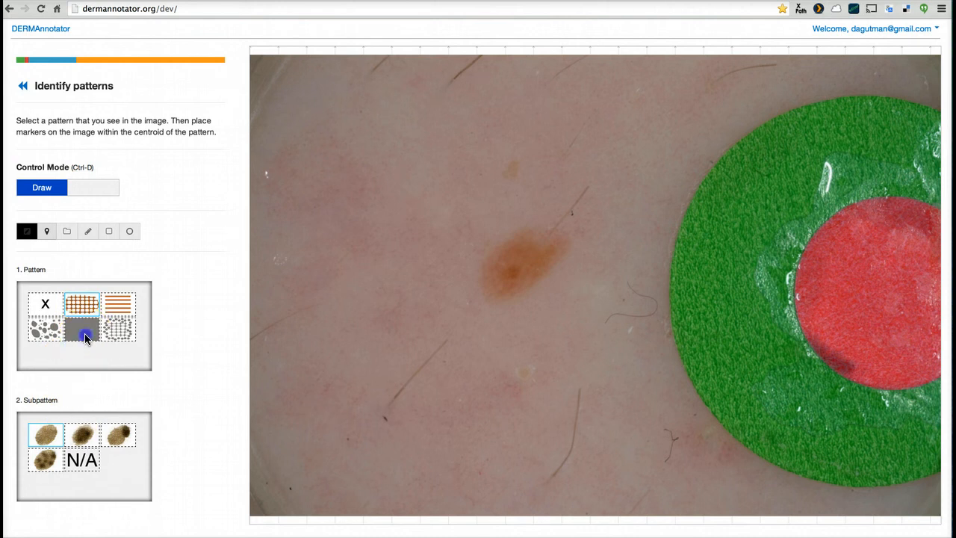
click(117, 304)
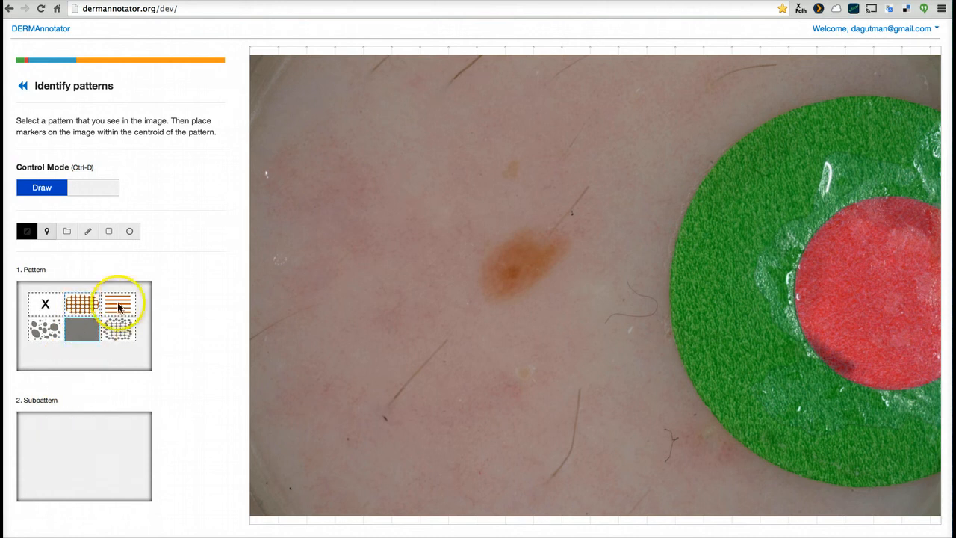
click(84, 332)
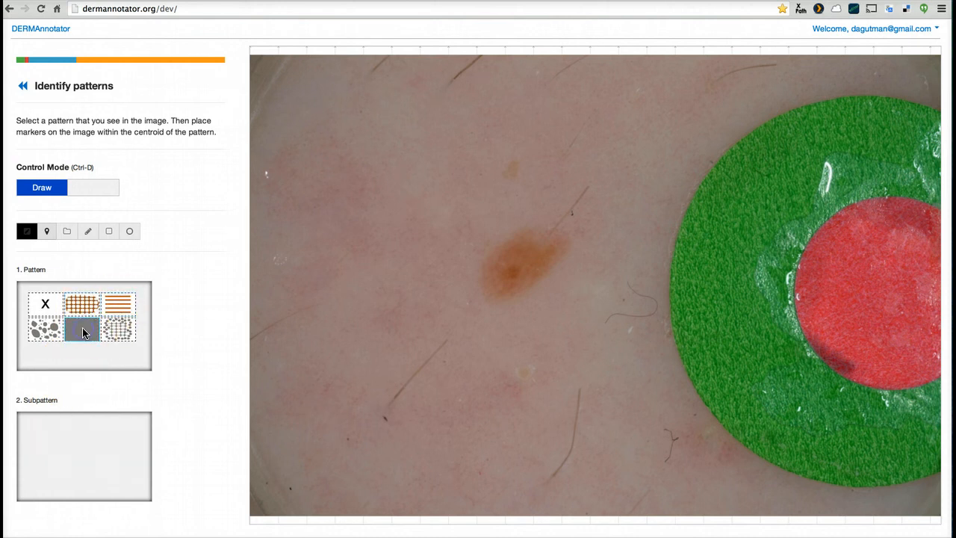
Choose the network pattern with the dark-centre subpattern, place a marker on the lesion's centre, and finish the pattern annotation
click(78, 308)
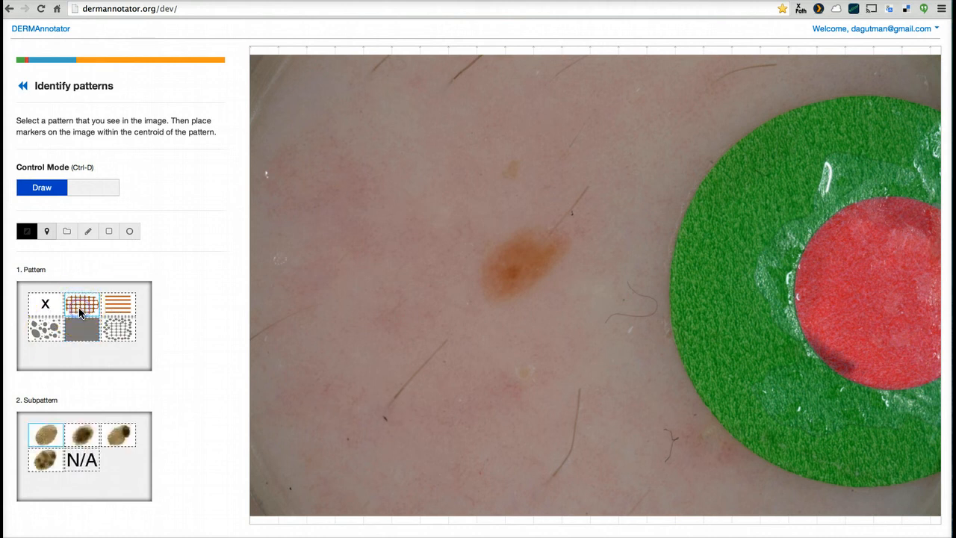
click(54, 437)
click(82, 439)
click(514, 265)
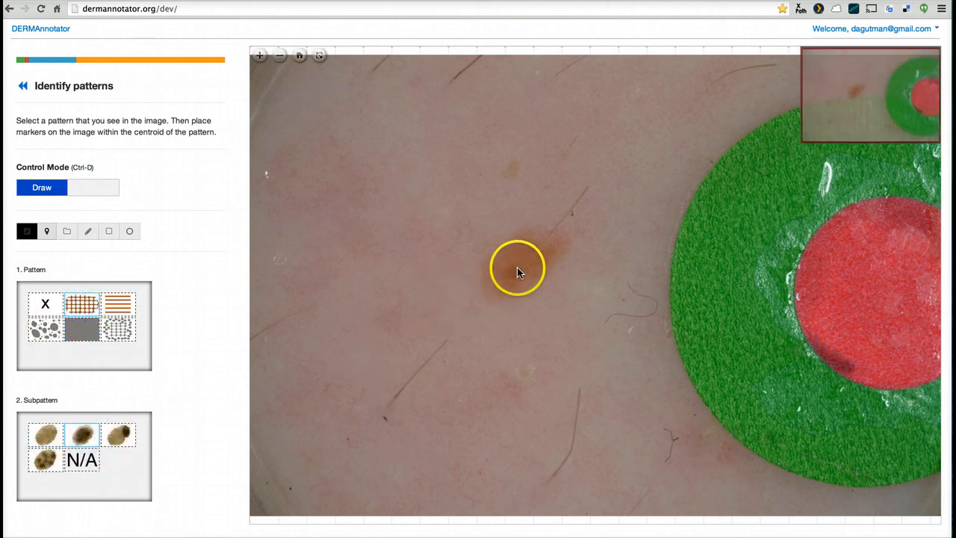
scroll(189, 421, down, 1)
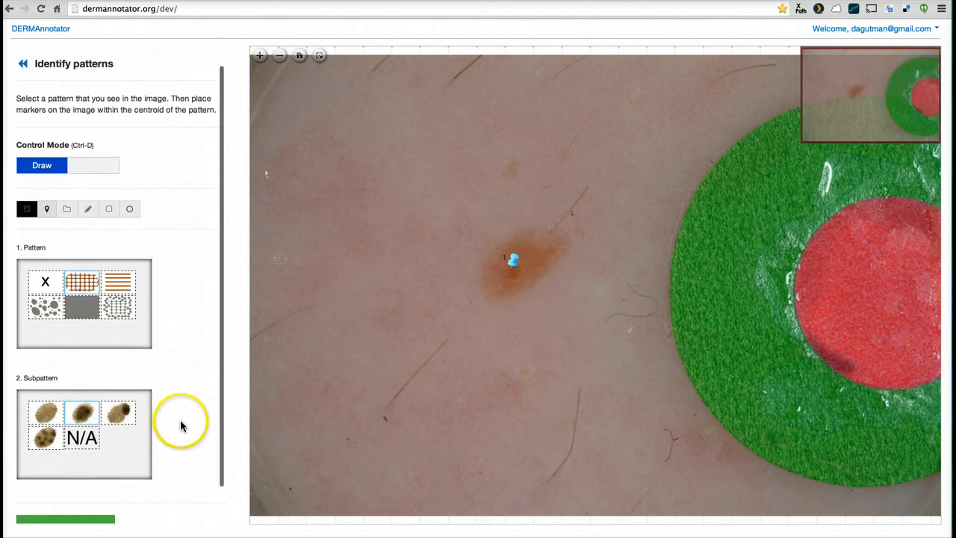
scroll(78, 517, down, 1)
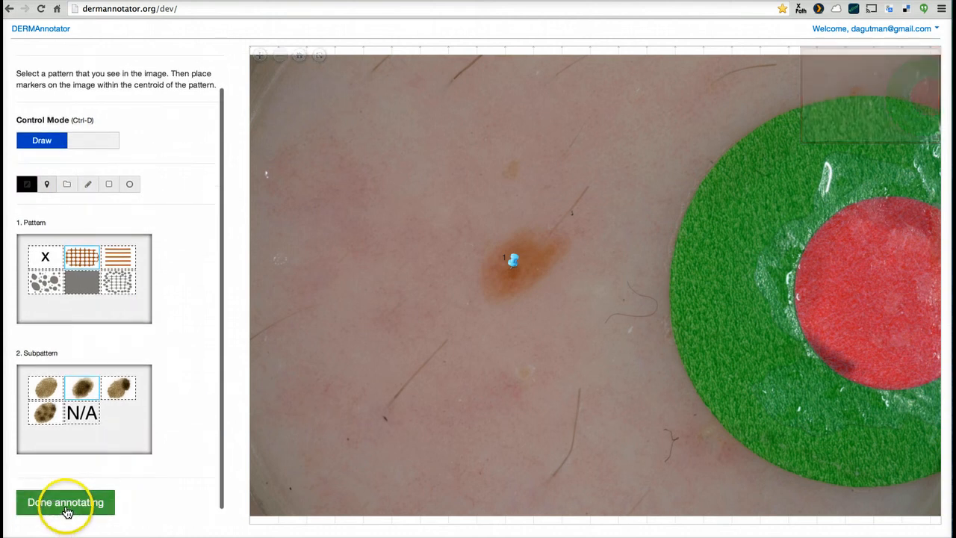
click(66, 509)
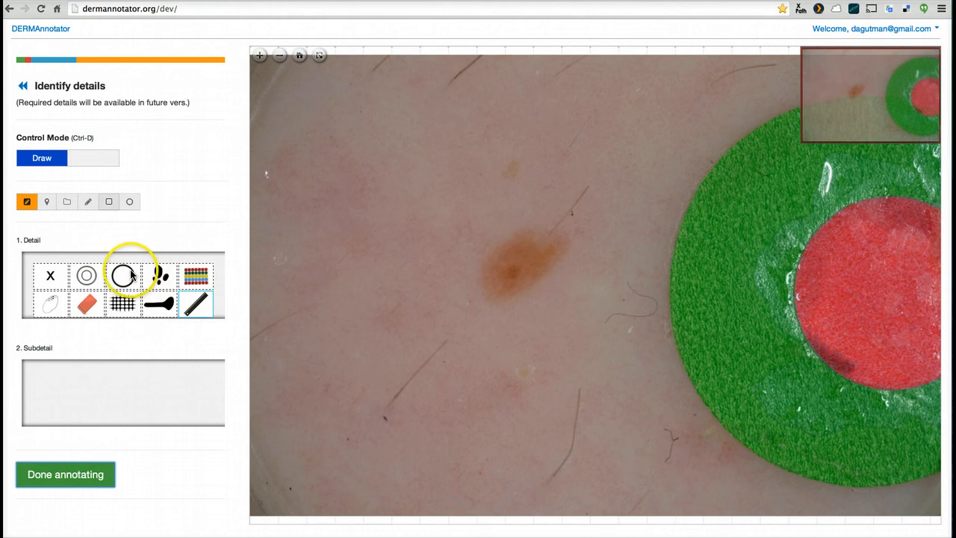
Draw a large rectangle over the green and red disc for the multicoloured dot-rows detail
click(199, 277)
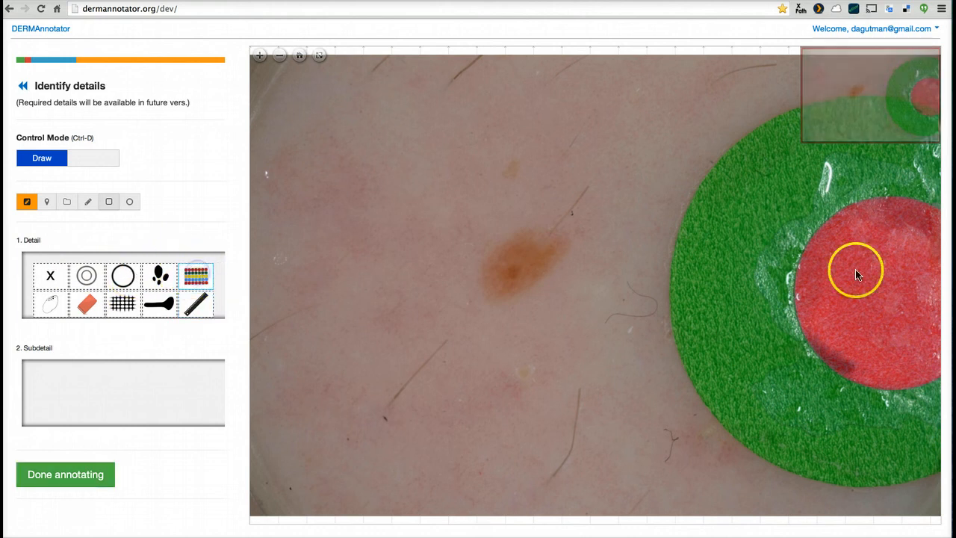
drag(693, 178, 790, 290)
mouse_move(851, 341)
mouse_down()
mouse_move(888, 365)
mouse_move(918, 480)
mouse_move(935, 478)
mouse_up()
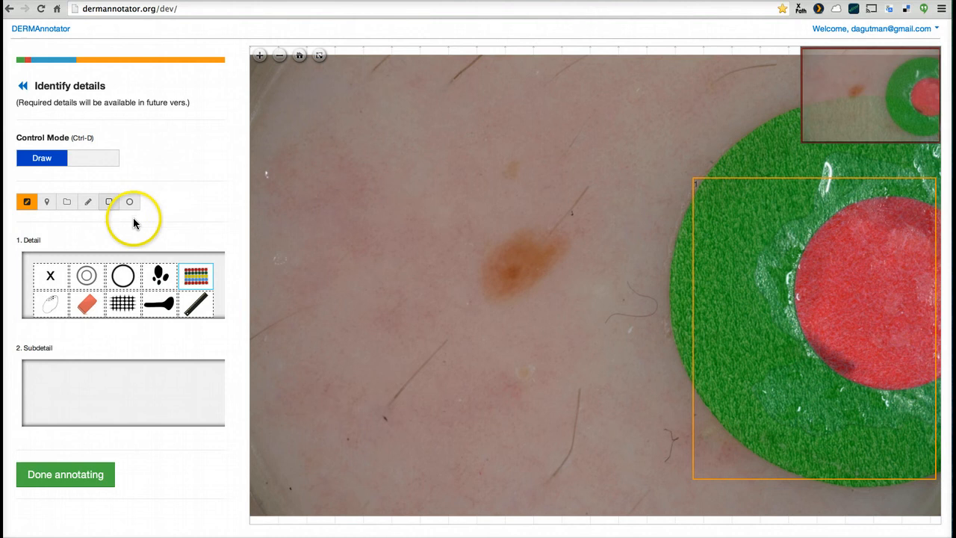
Draw a small rectangle at the lesion's centre for the dots detail with the brown dots subdetail
click(281, 57)
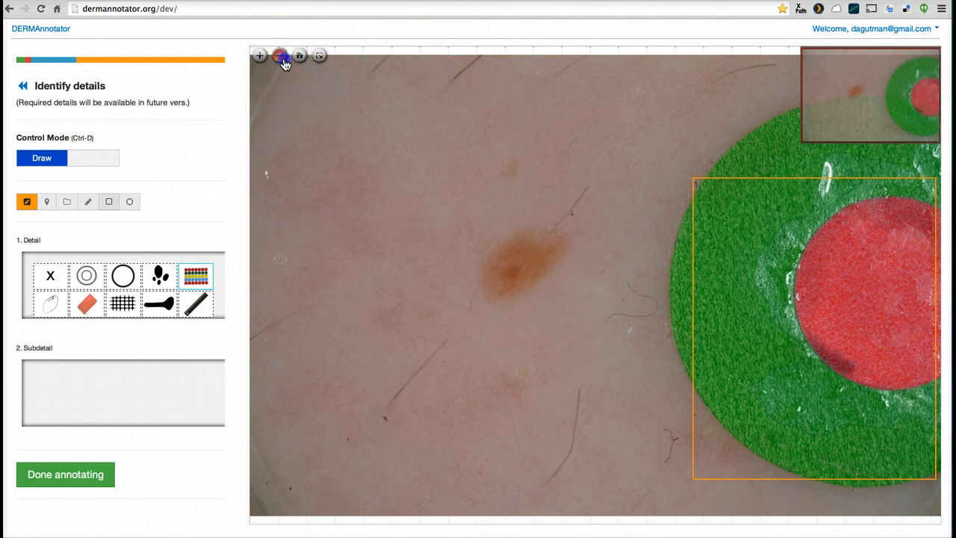
click(165, 280)
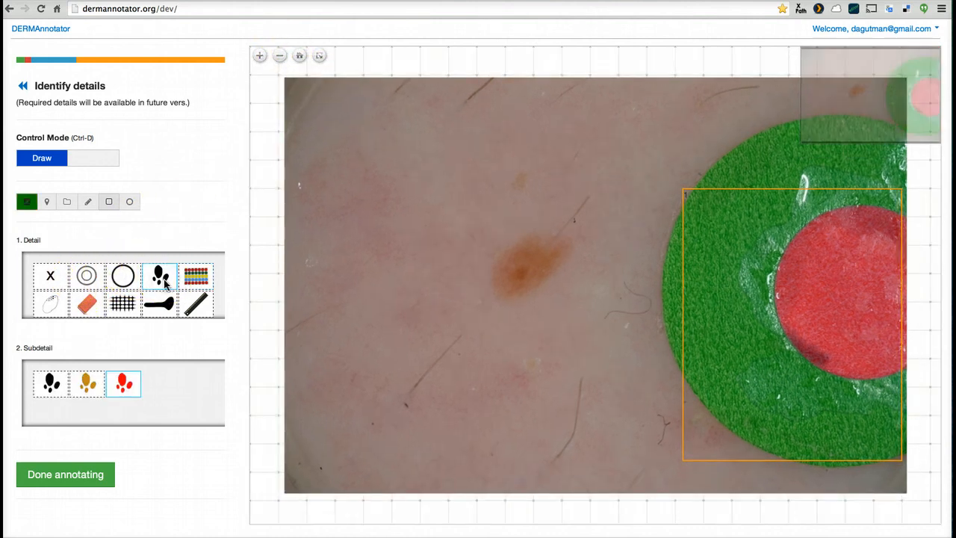
click(87, 383)
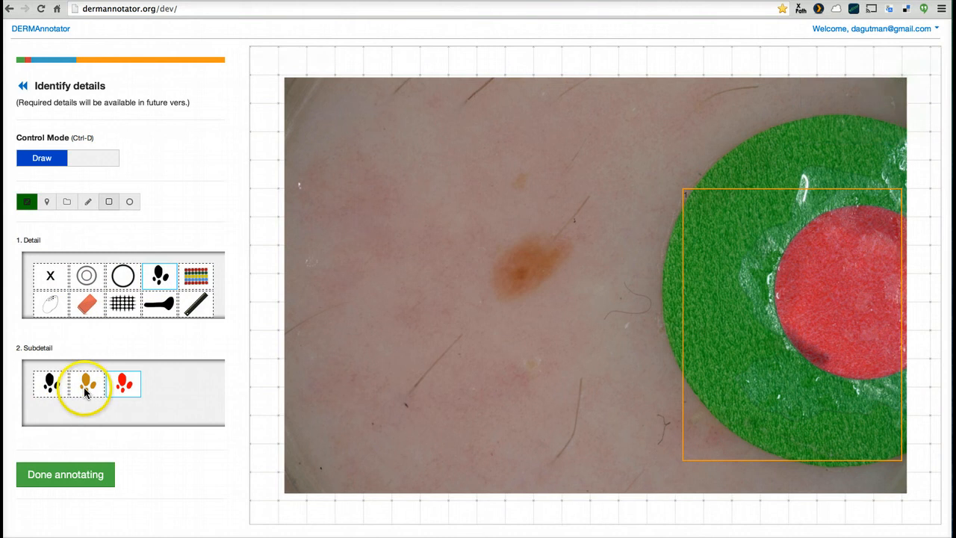
click(521, 274)
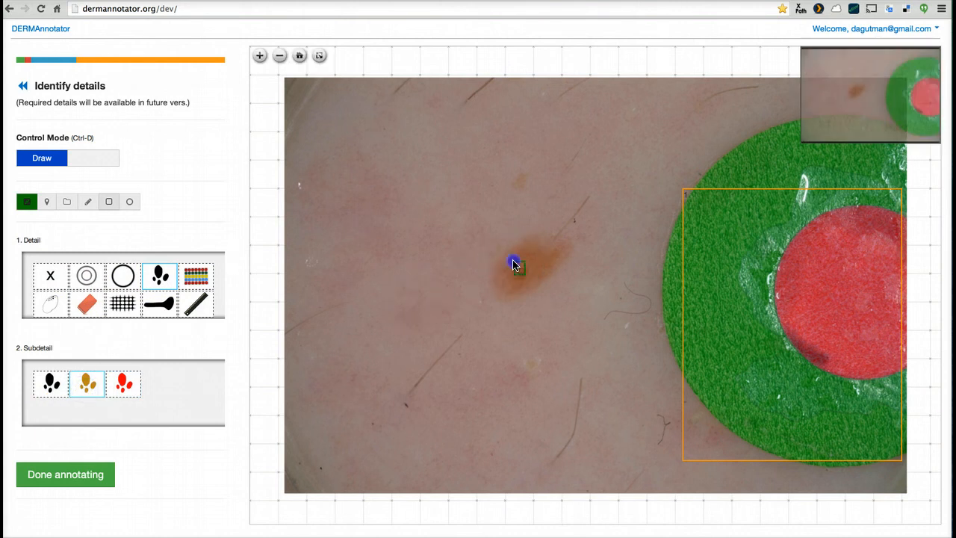
click(514, 263)
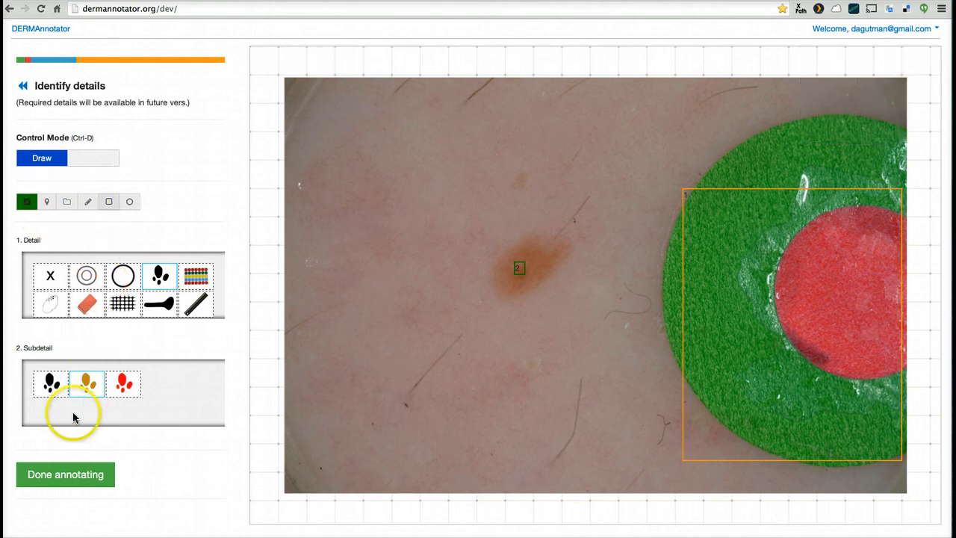
Finish the detail annotation and open image 3 of the task list
click(59, 482)
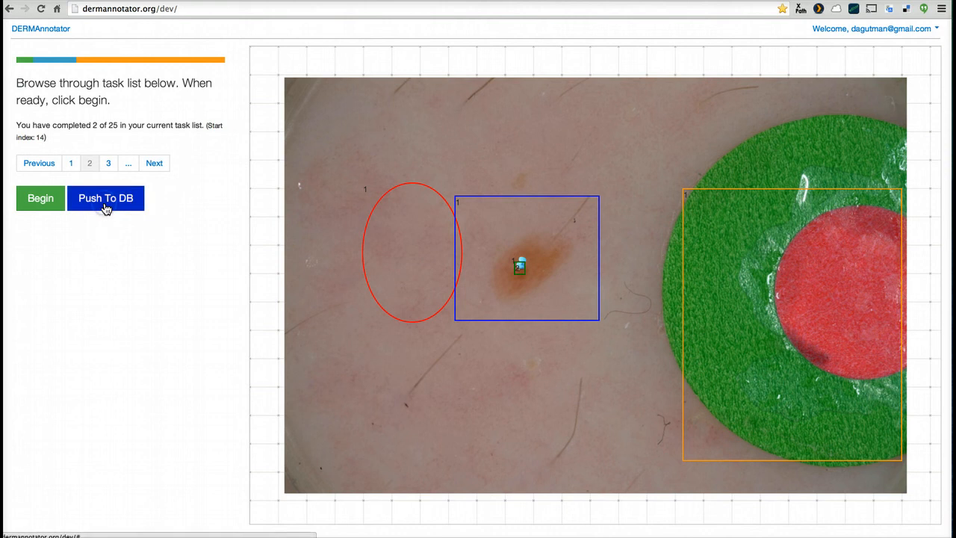
click(108, 163)
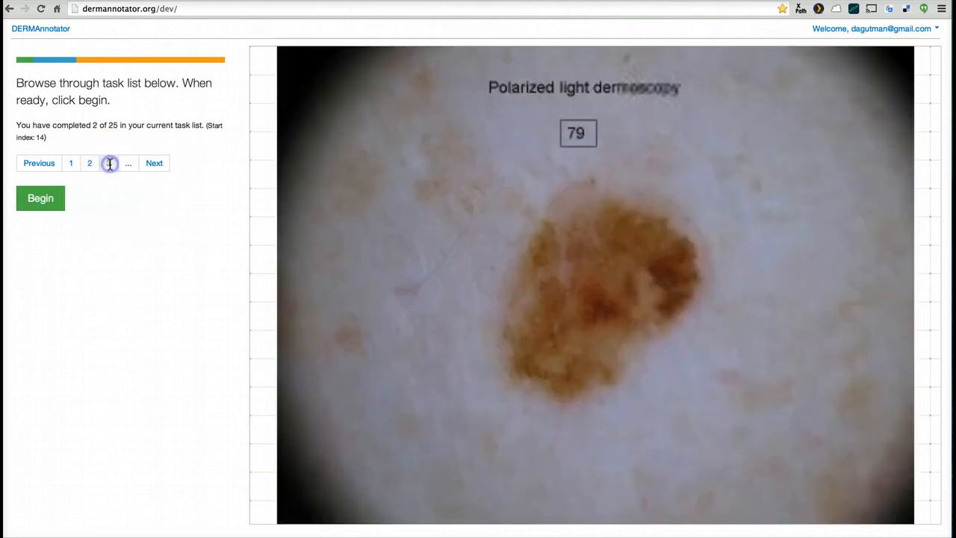
click(61, 197)
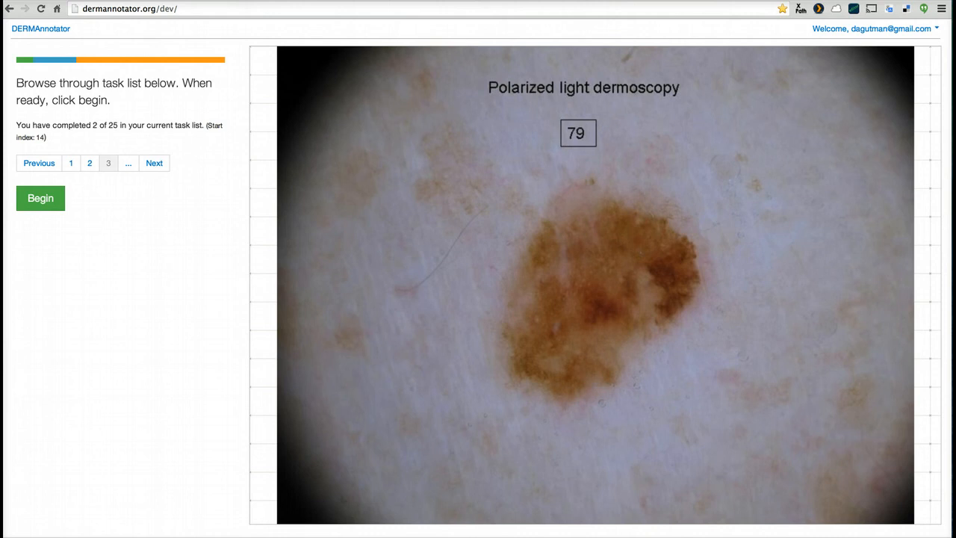
Open the administration page at dermannotator.org/dev/admin
click(206, 8)
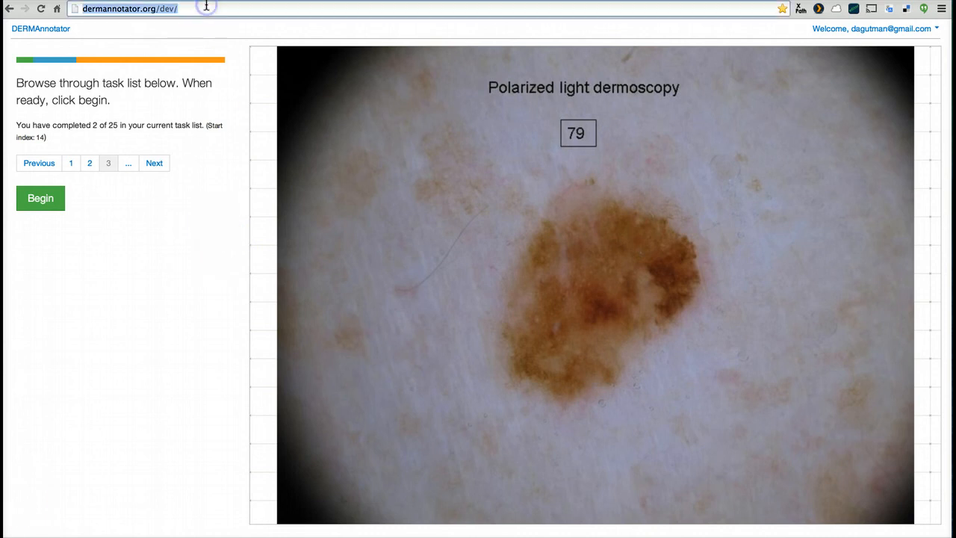
text(admin)
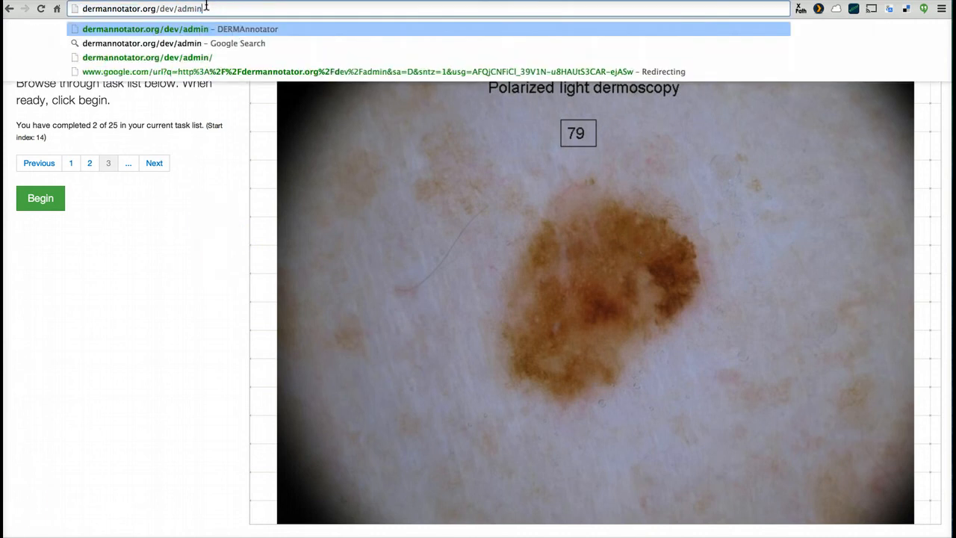
key(Return)
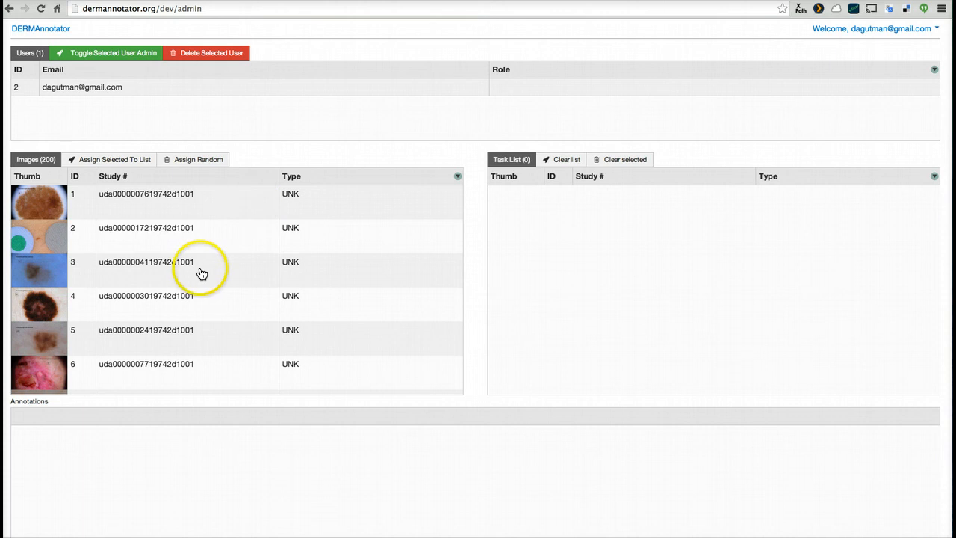
Look through the Images list and select individual entries one after another, from image 1 to image 15
scroll(201, 271, down, 12)
scroll(201, 274, down, 20)
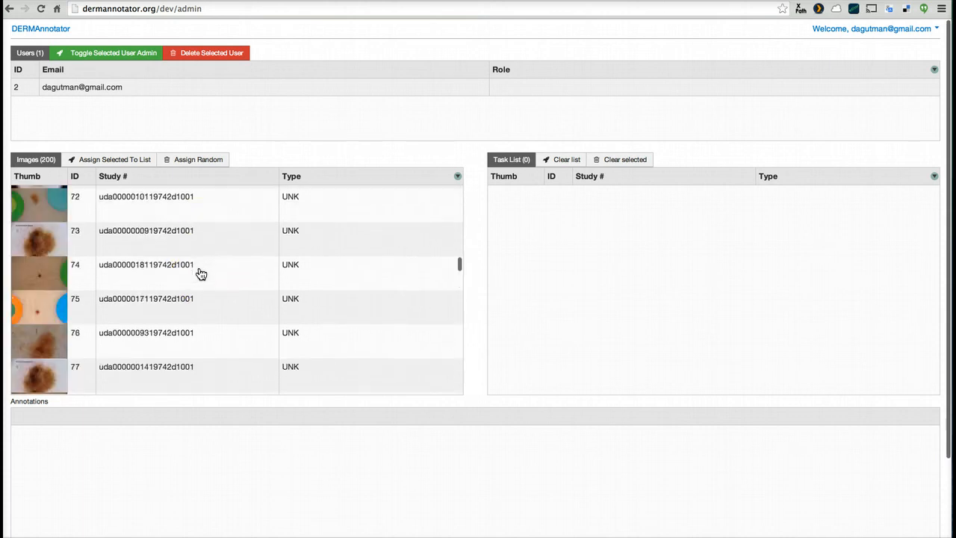
scroll(104, 287, up, 20)
scroll(105, 288, up, 20)
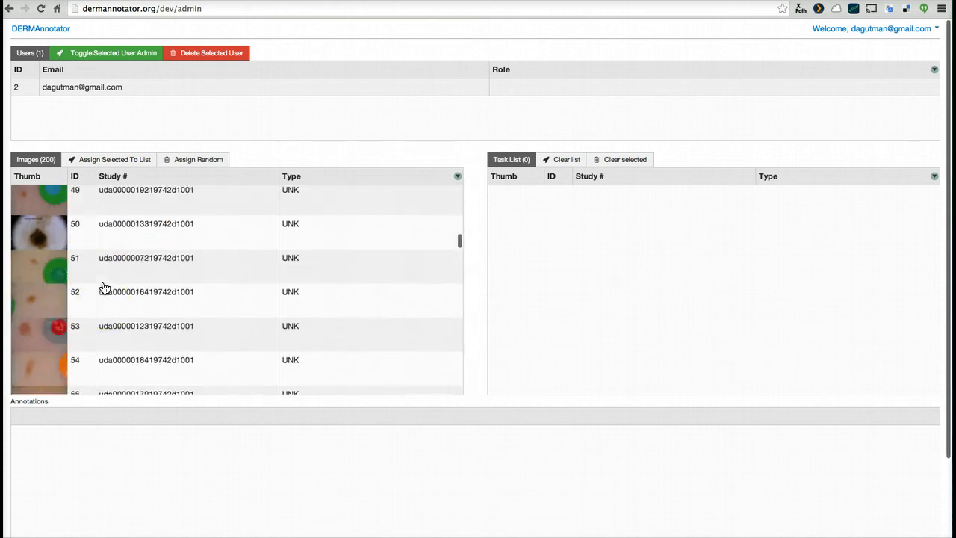
click(137, 206)
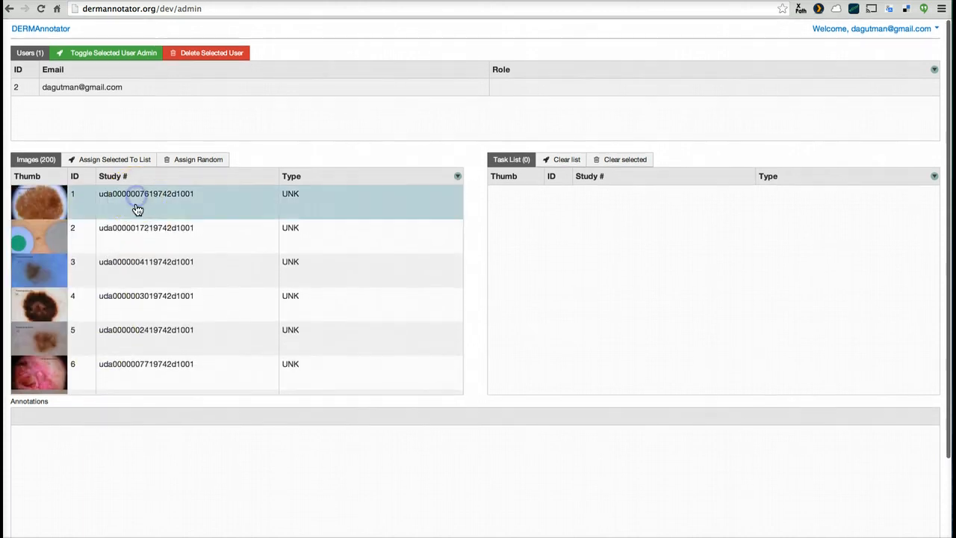
click(128, 248)
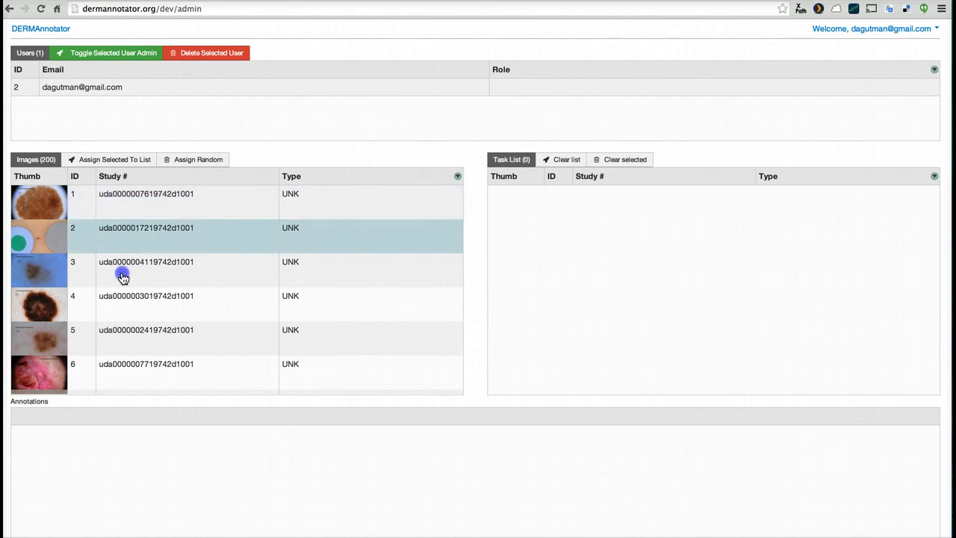
click(123, 278)
click(126, 299)
click(127, 345)
scroll(127, 351, down, 1)
click(127, 351)
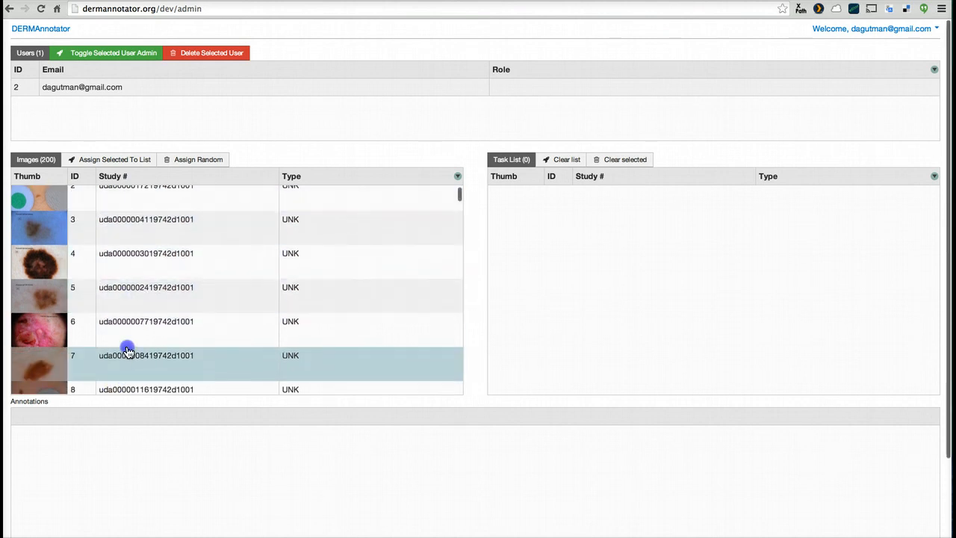
scroll(127, 351, down, 5)
click(128, 348)
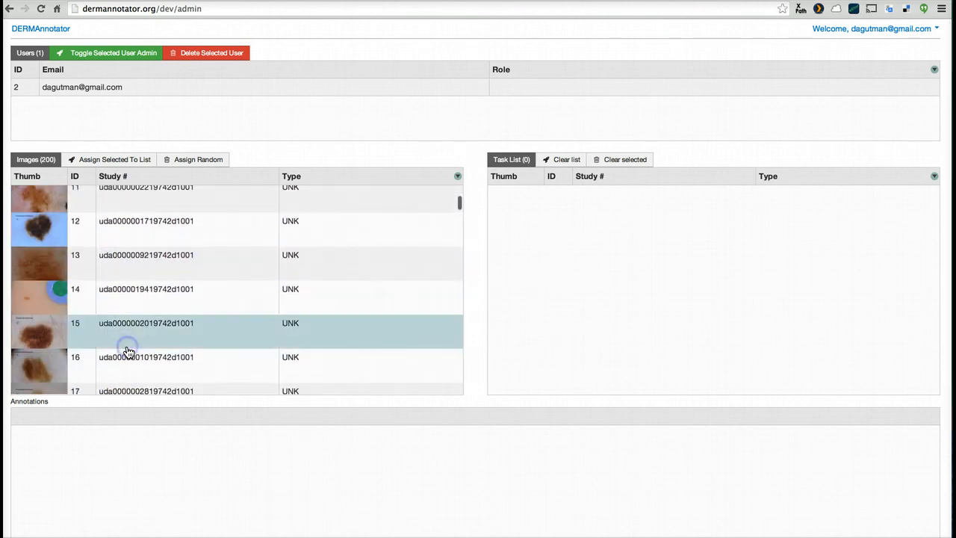
Continue moving the selection down the Images list entry by entry, from image 15 past image 114, to review the thumbnails
key(Down)
key(Down)
key(Down)
key(Down)
key(Down)
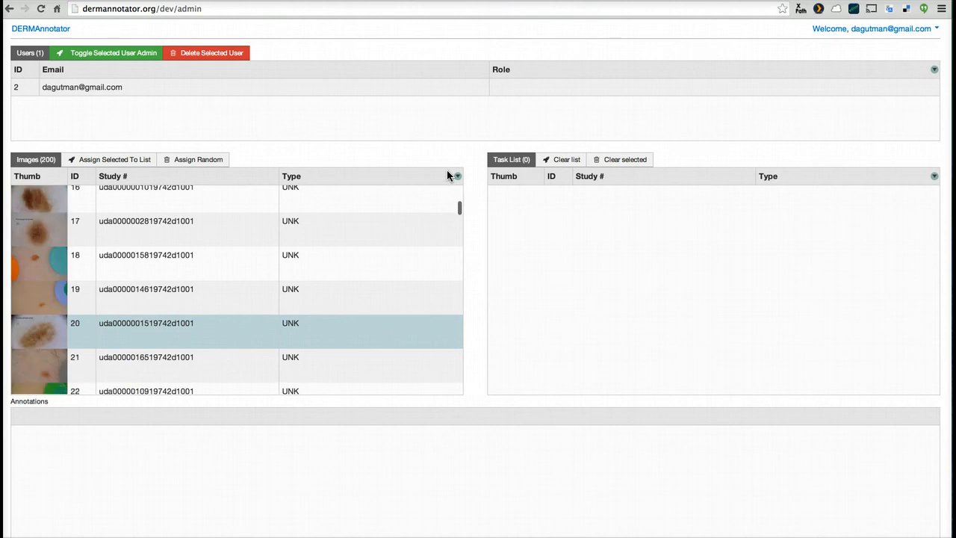
key(Down)
key(Down)
key(Down)
key(Down)
key(Down)
key(Down)
key(Down)
key(Down)
key(Down)
key(Down)
key(Down)
key(Down)
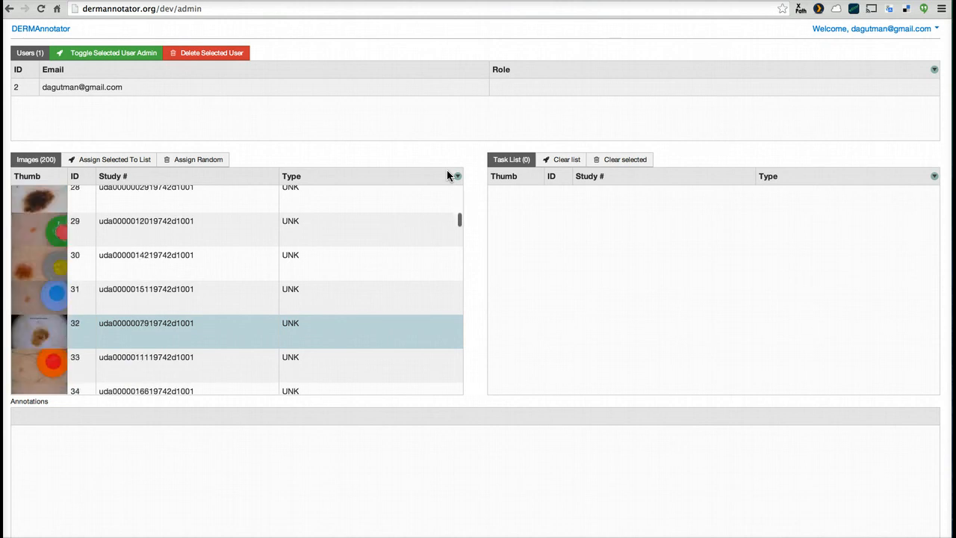
key(Down)
key(Down)
key(Down)
key(Down)
key(Down)
key(Down)
key(Down)
key(Down)
key(Down)
key(Down)
key(Down)
key(Down)
key(Down)
key(Down)
key(Down)
key(Down)
key(Down)
key(Down)
key(Down)
key(Down)
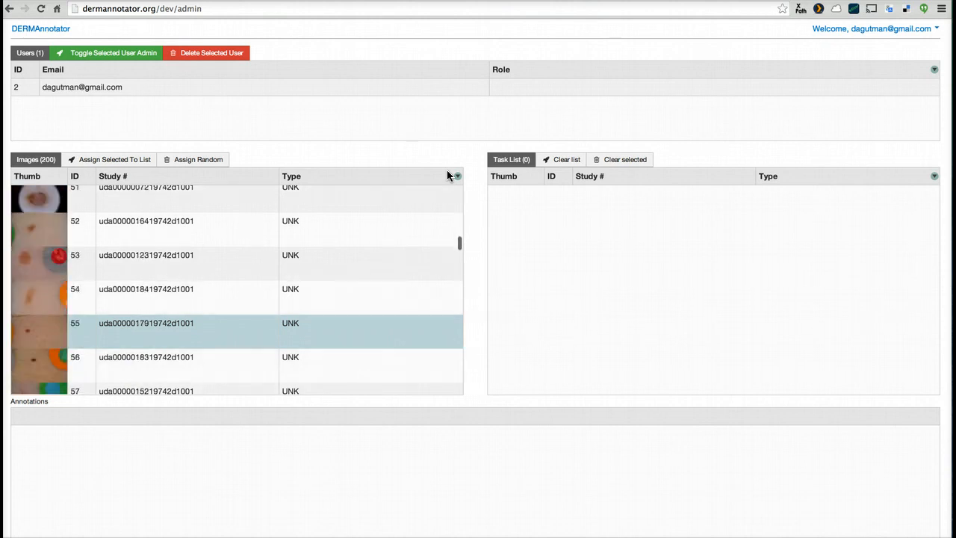
key(Down)
key(Down)
key(Down)
key(Down)
key(Down)
key(Down)
key(Down)
key(Down)
key(Down)
key(Down)
key(Down)
key(Down)
key(Down)
key(Down)
key(Down)
key(Down)
key(Down)
key(Down)
key(Down)
key(Down)
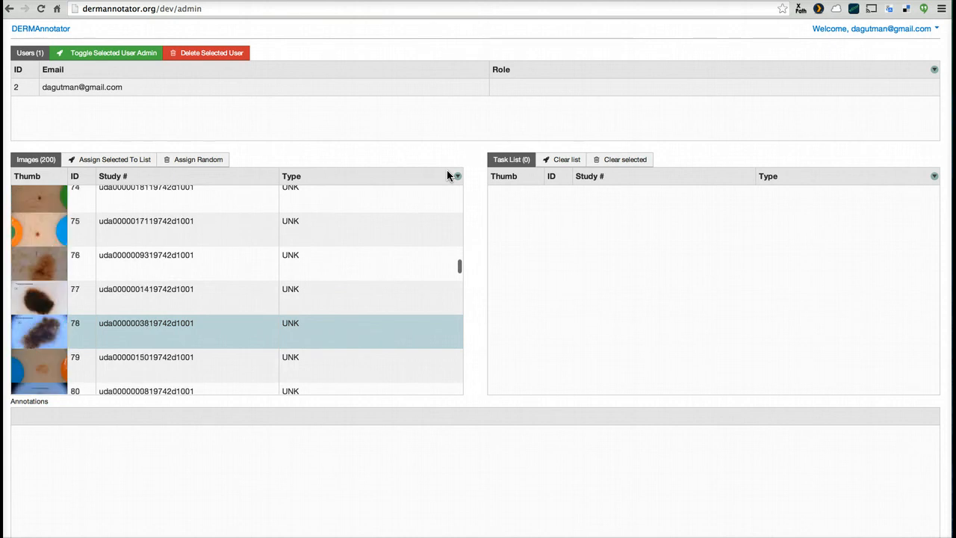
key(Down)
key(Down)
key(Down)
key(Down)
key(Down)
key(Down)
key(Down)
key(Down)
key(Down)
key(Down)
key(Down)
key(Down)
key(Down)
key(Down)
key(Down)
key(Down)
key(Down)
key(Down)
key(Down)
key(Down)
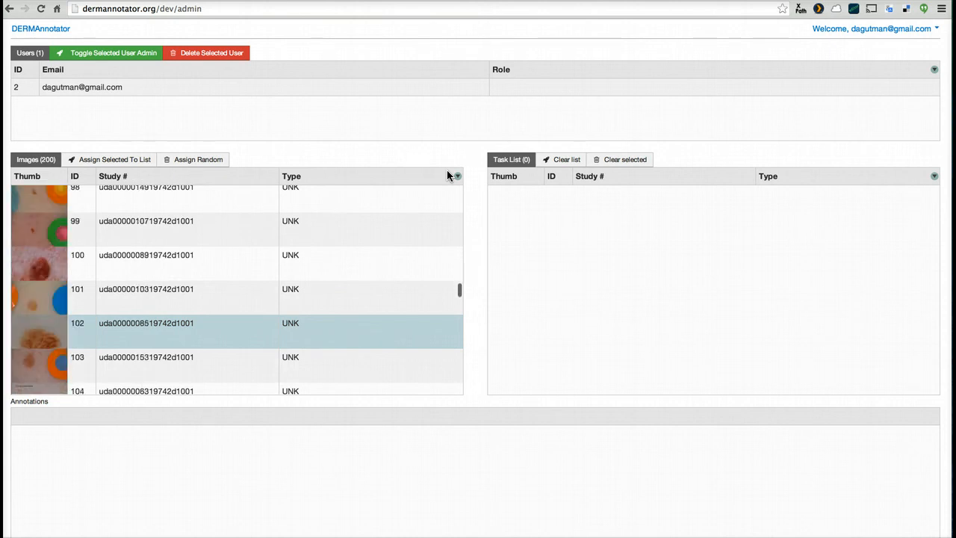
key(Down)
key(Down)
key(Down)
key(Down)
key(Down)
key(Down)
key(Down)
key(Down)
key(Down)
key(Down)
key(Down)
key(Down)
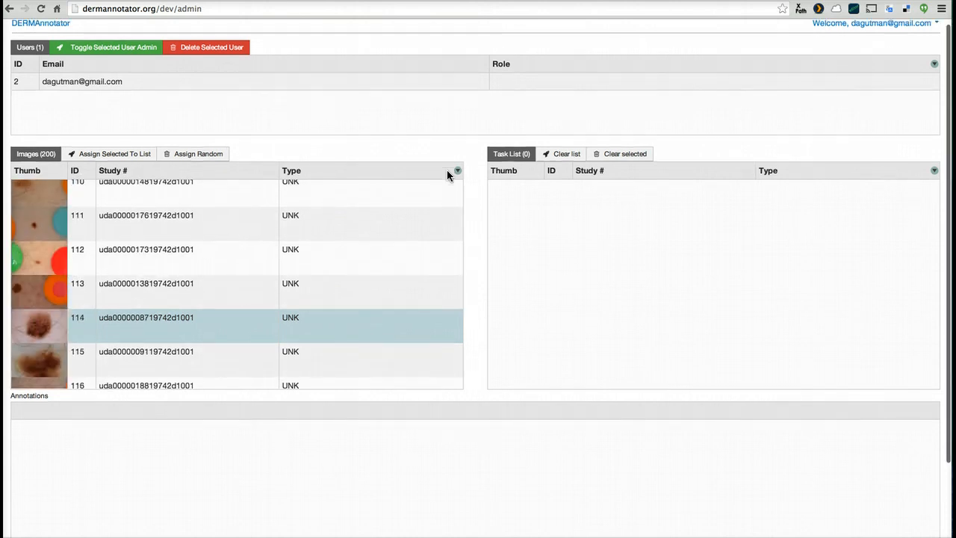
key(Down)
key(Down)
key(Down)
key(Down)
key(Down)
key(Down)
key(Down)
key(Down)
key(Down)
key(Down)
key(Down)
key(Down)
key(Down)
key(Down)
key(Down)
key(Down)
key(Down)
key(Down)
key(Down)
key(Down)
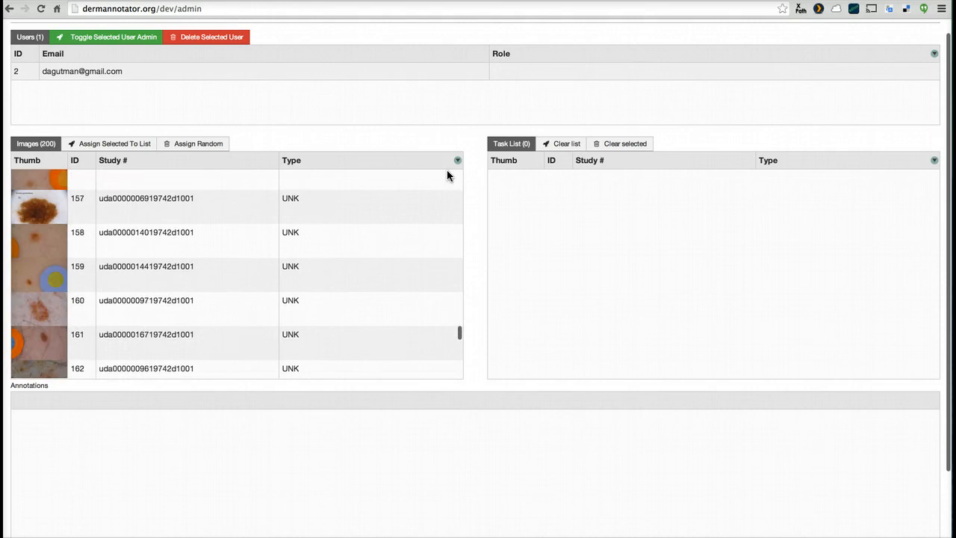
Look through the end of the Images list, selecting single entries such as image 163 and image 199
scroll(446, 176, down, 3)
click(158, 241)
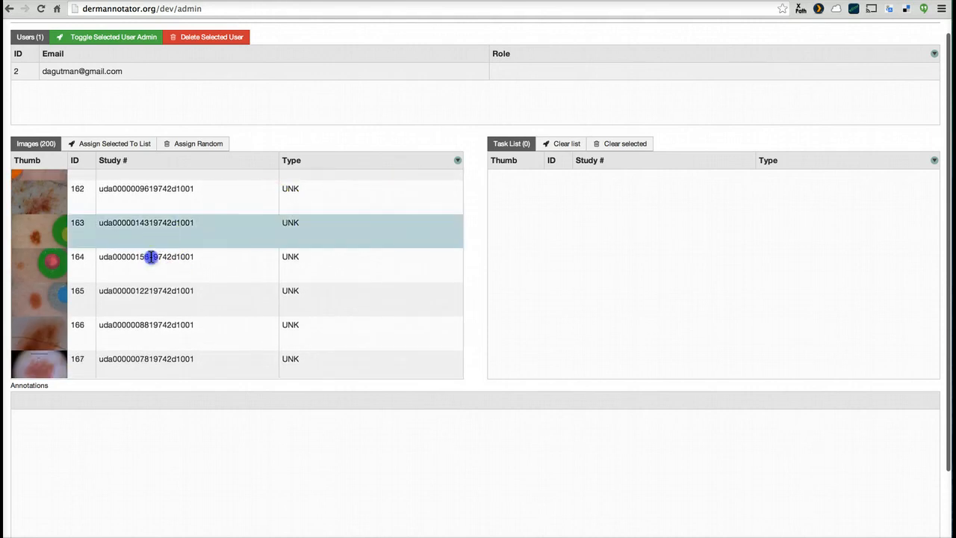
click(150, 257)
click(134, 322)
scroll(135, 324, down, 15)
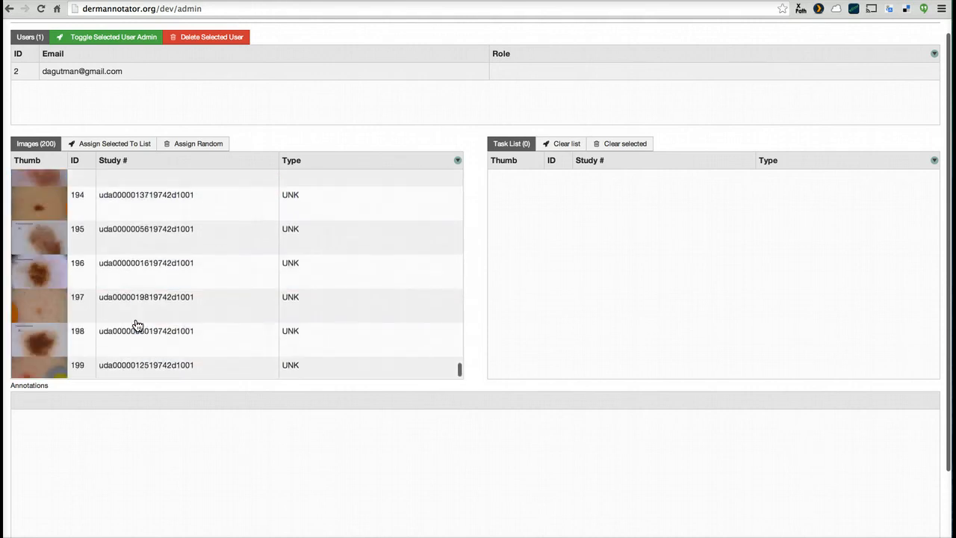
scroll(135, 313, down, 3)
click(132, 286)
scroll(130, 246, up, 5)
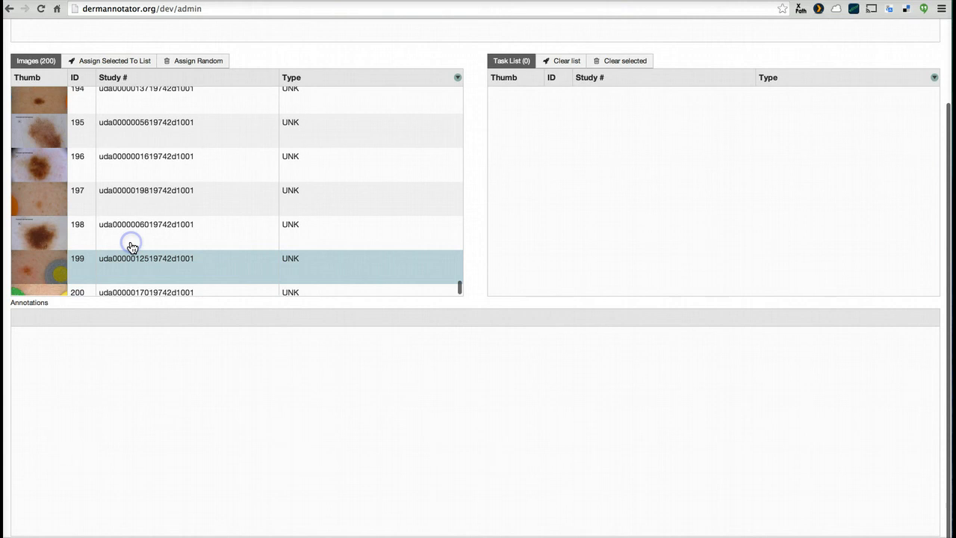
click(130, 260)
scroll(214, 147, up, 5)
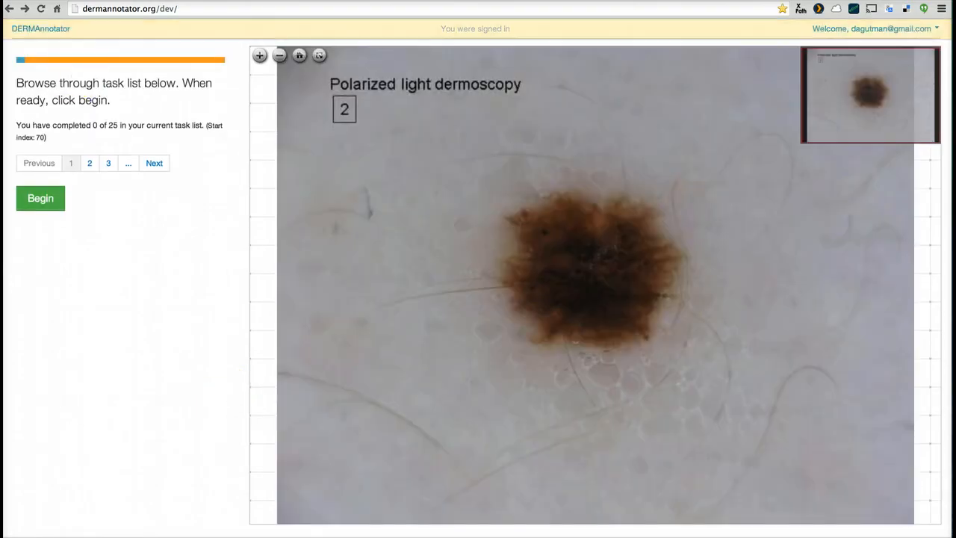
Return from the task list page to the administration page at dermannotator.org/dev/admin
click(8, 9)
click(22, 10)
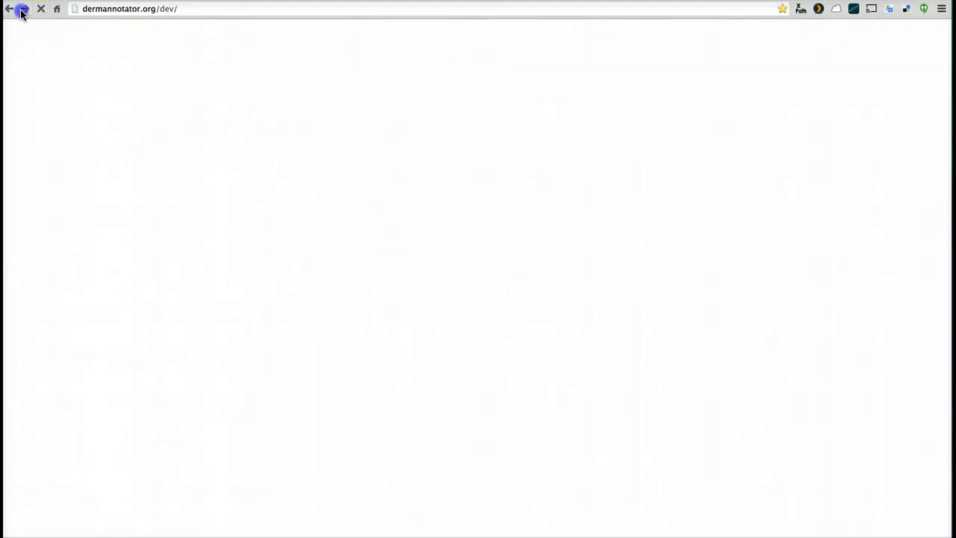
scroll(309, 160, up, 3)
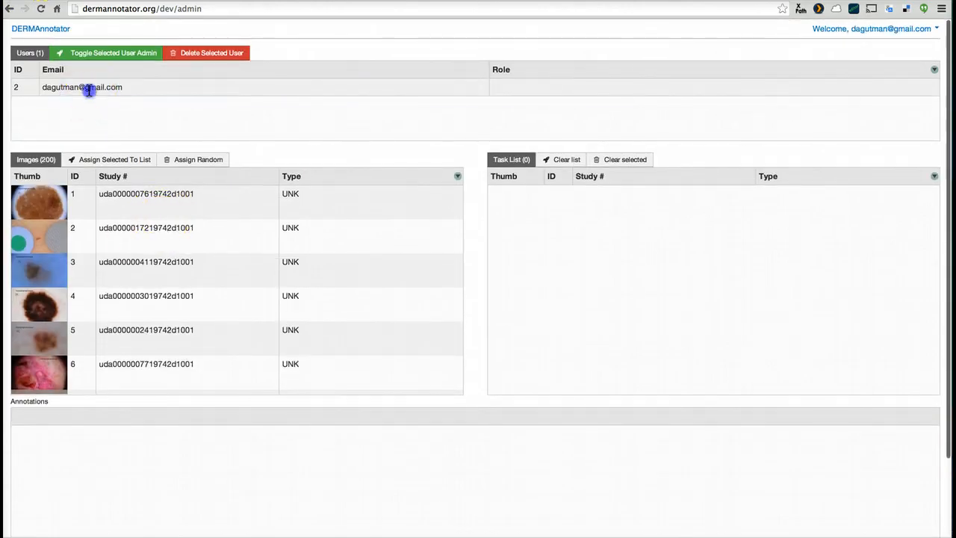
Select the user with ID 2 to list that user's annotations and examine the details of the annotation for image 22
click(88, 90)
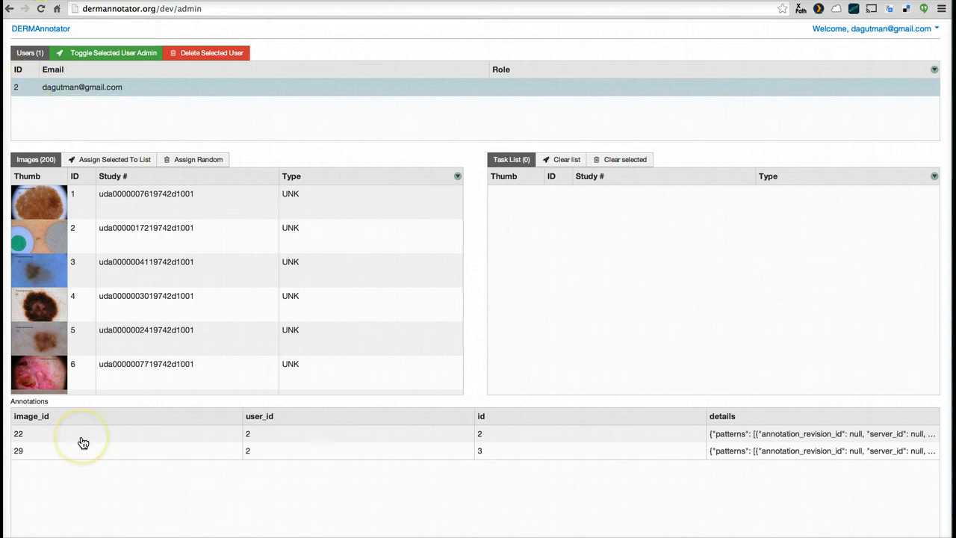
click(787, 436)
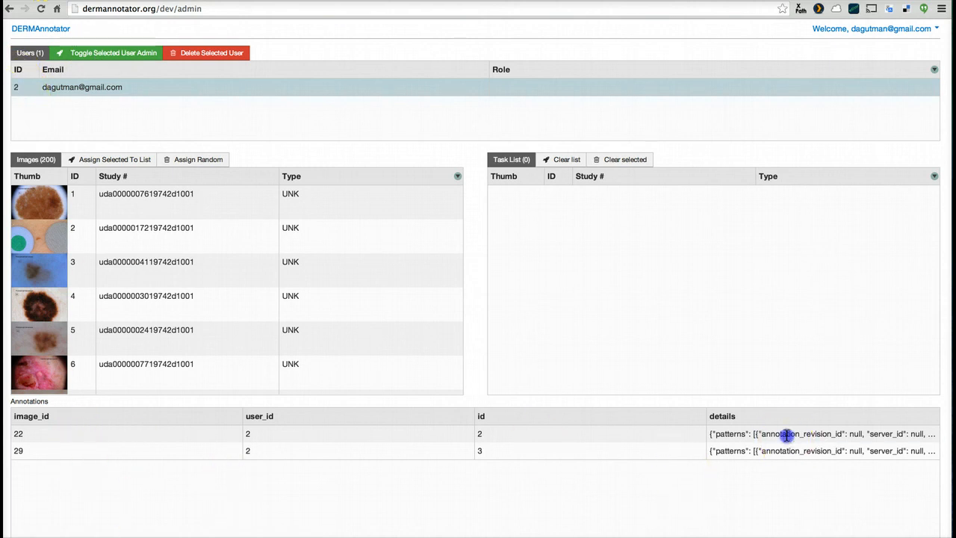